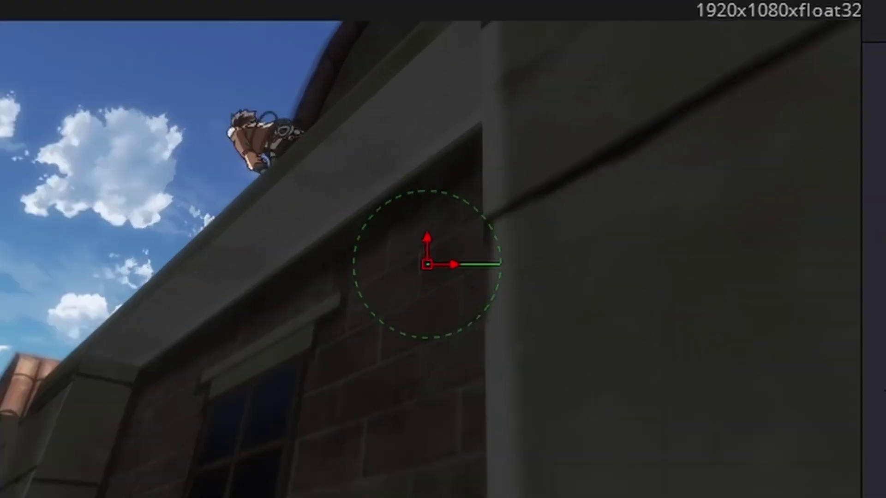
- Try to mask the small character on the roof edge with a closed polygon, play the clip, and undo the mask
left_click(498, 135)
left_click(493, 128)
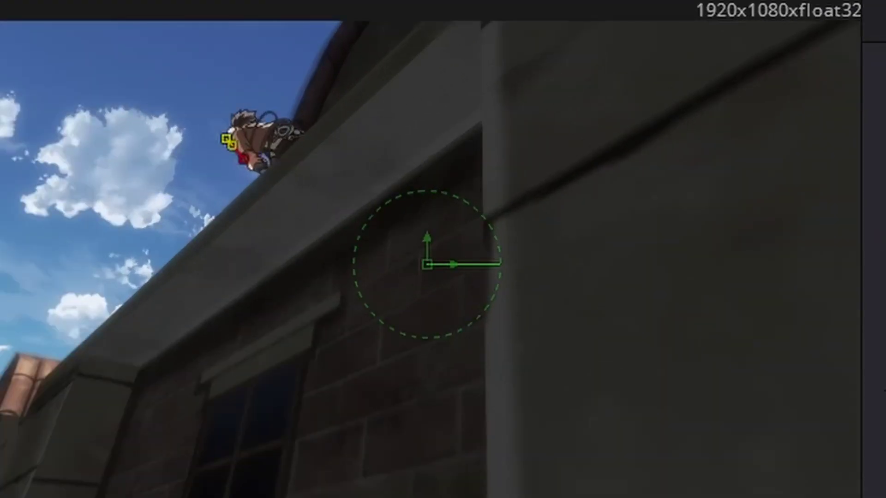
left_click(491, 121)
left_click(502, 117)
left_click(292, 109)
left_click(329, 136)
left_click(243, 159)
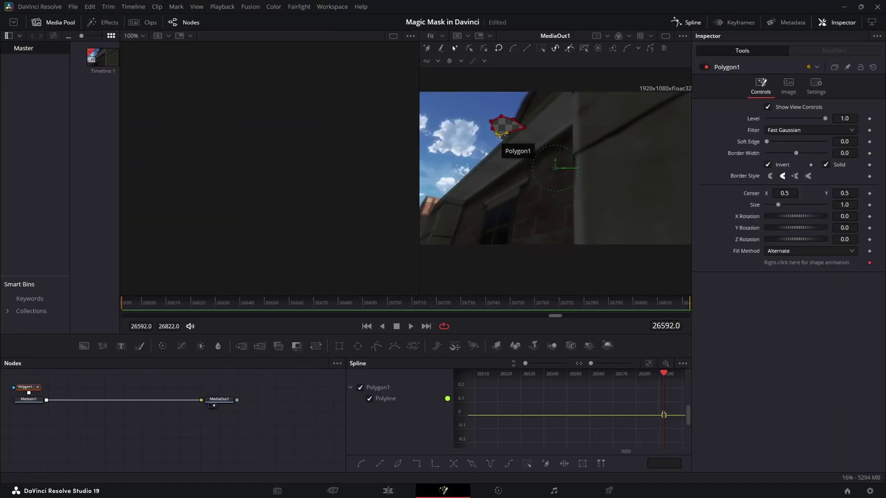
key("space")
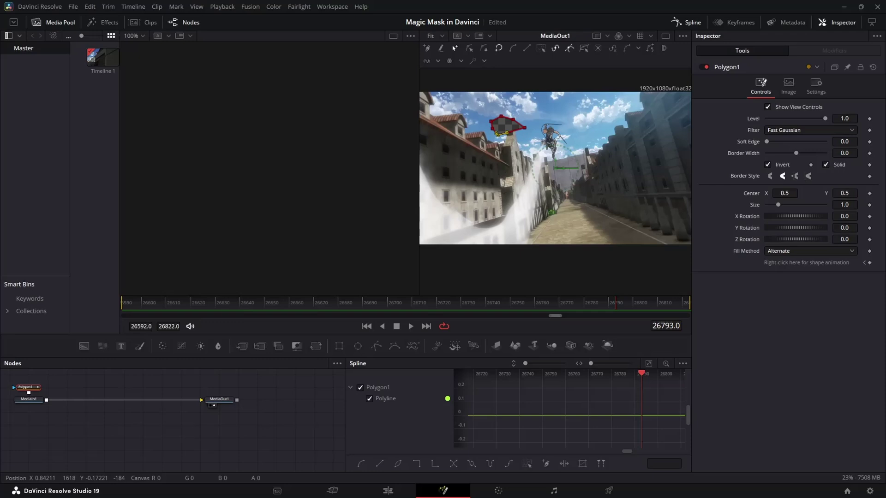
key("ctrl+z")
- Add a Magic Mask node directly after MediaIn1
key("shift+space")
type("magi")
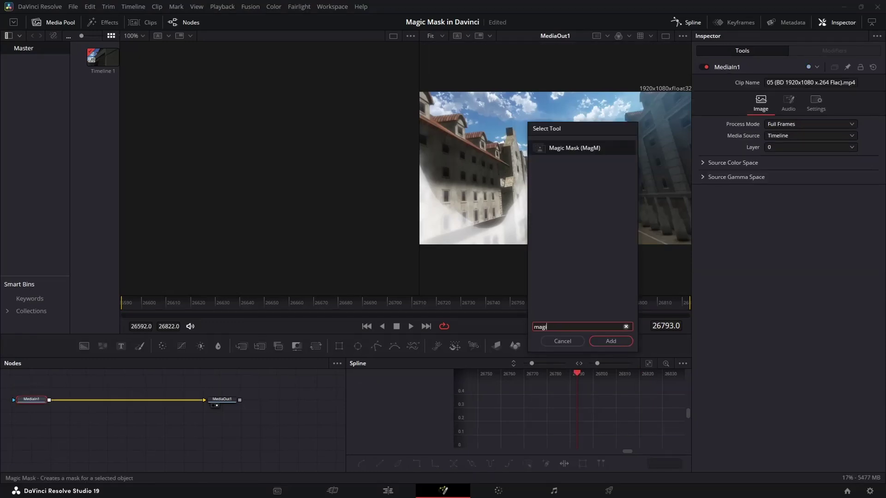
type("c")
key("Return")
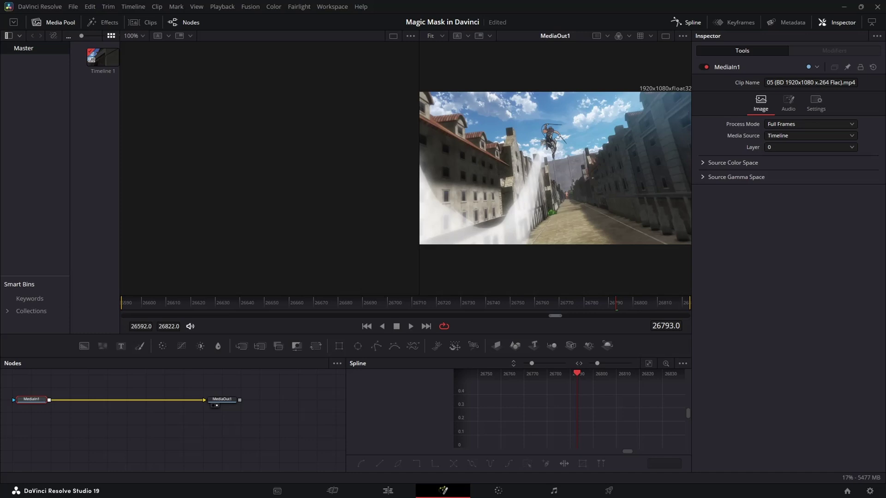
key("shift+space")
type("Magic")
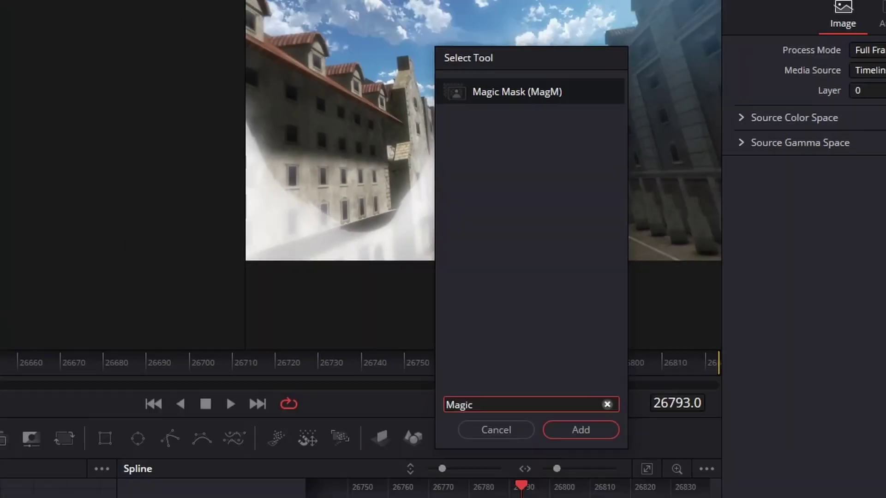
key("Return")
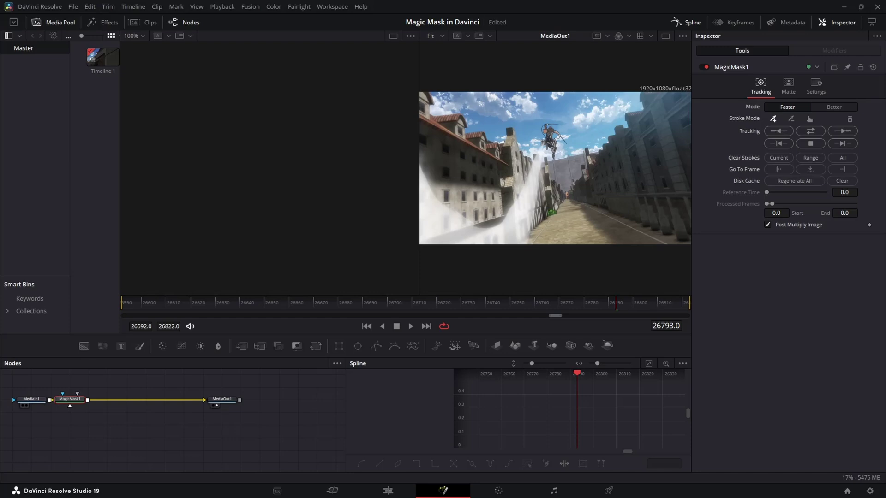
- Place the MagicMask1 node midway between MediaIn1 and MediaOut1 and select it for editing
left_click(31, 400)
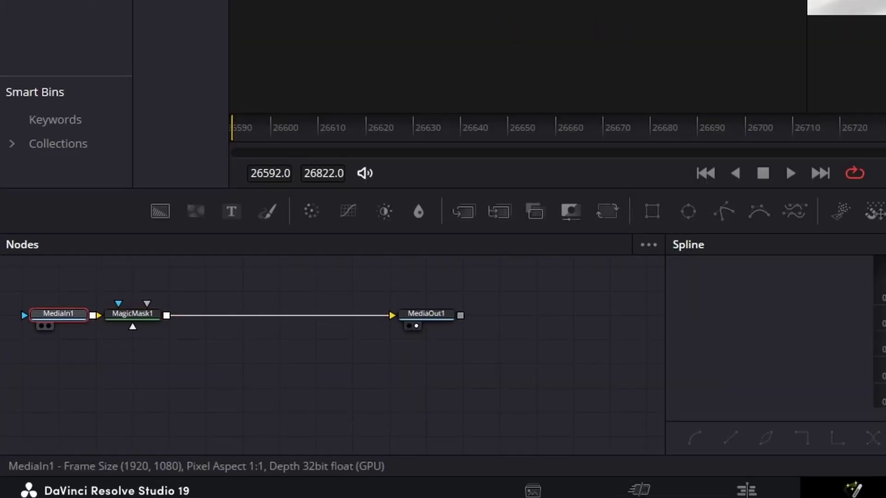
left_click(133, 314)
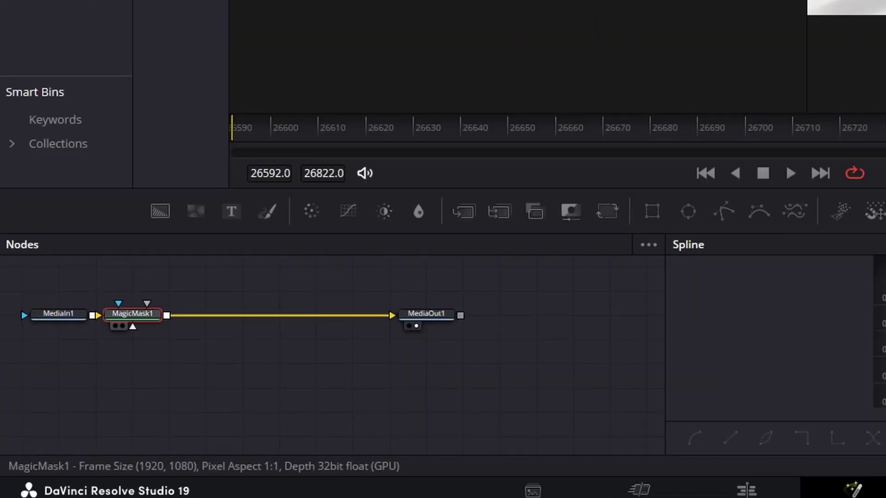
left_click_drag(133, 314, 243, 314)
left_click(59, 315)
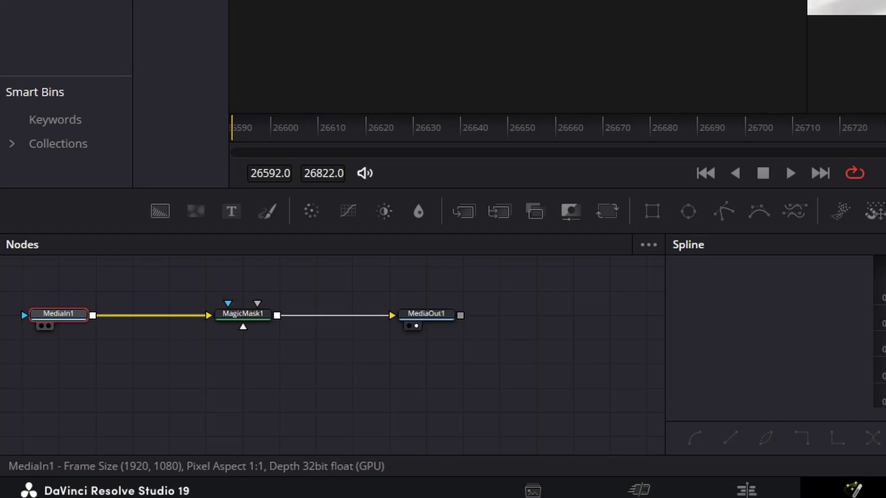
left_click(426, 314)
left_click(243, 314)
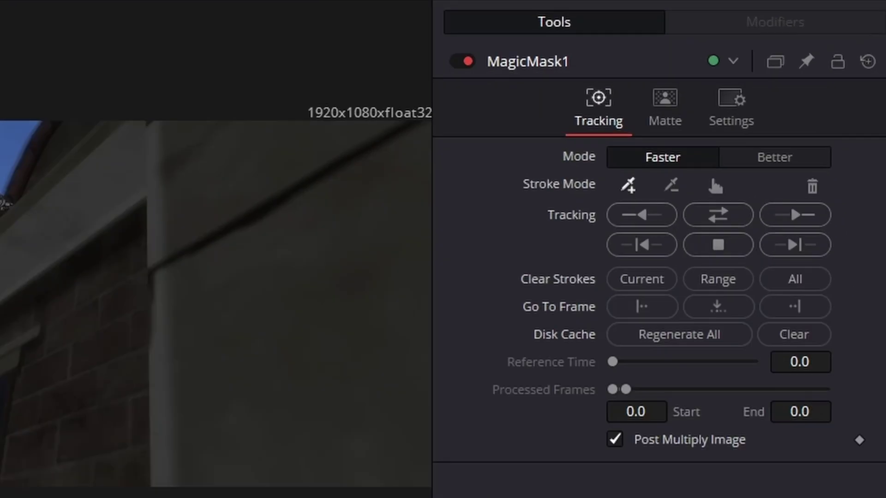
- Paint an additive Magic Mask stroke over the head, body and gear of the character on the roof edge at frame 26592
left_click(791, 118)
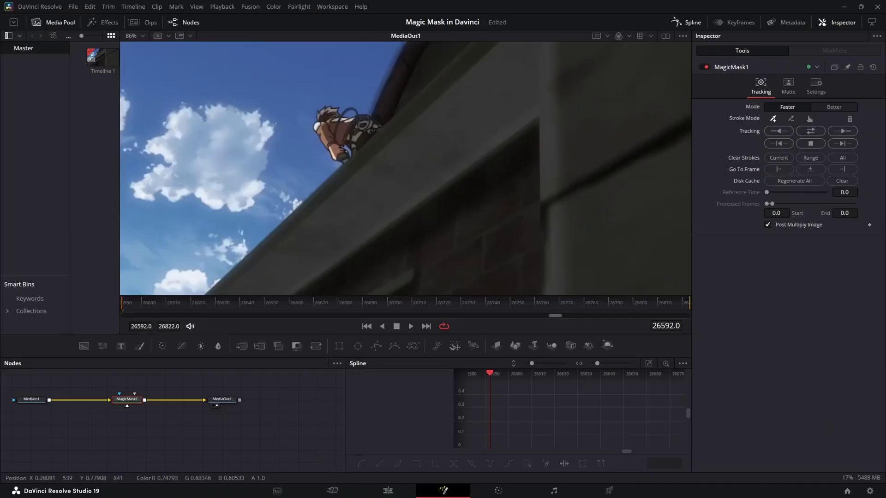
left_click_drag(320, 122, 376, 153)
mouse_move(394, 184)
left_mouse_down()
mouse_move(383, 142)
mouse_move(415, 159)
left_mouse_up()
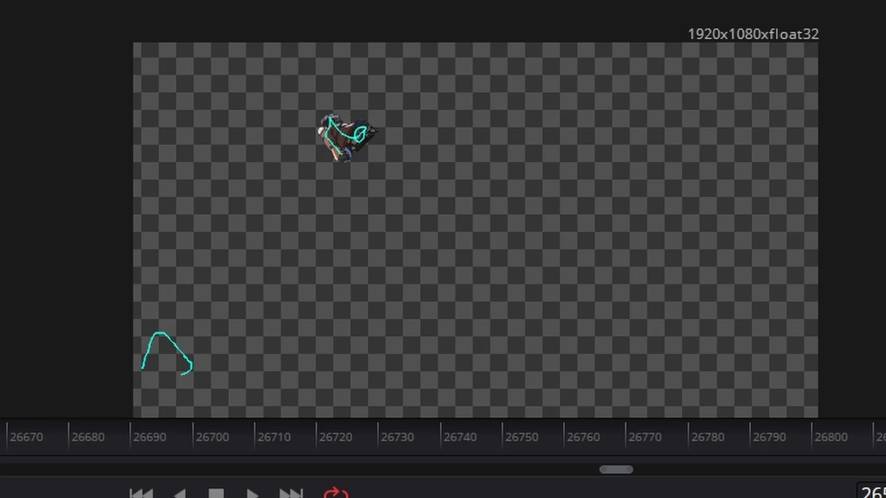
- Try to add the building and roof tiles to the mask with several strokes, and undo them
mouse_move(191, 372)
left_mouse_down()
mouse_move(400, 296)
mouse_move(724, 123)
mouse_move(438, 366)
mouse_move(831, 138)
left_mouse_up()
left_click_drag(417, 208, 507, 92)
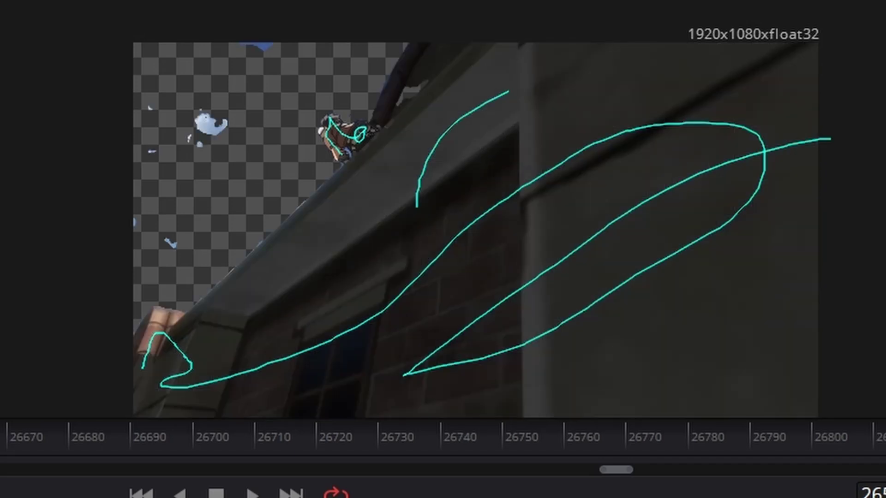
left_click_drag(414, 95, 446, 69)
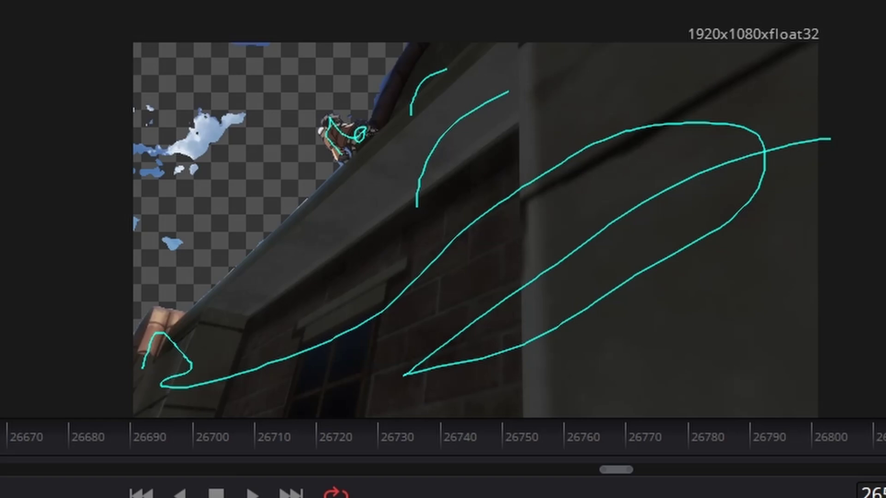
key("ctrl+z")
key("ctrl+z")
key("ctrl+z")
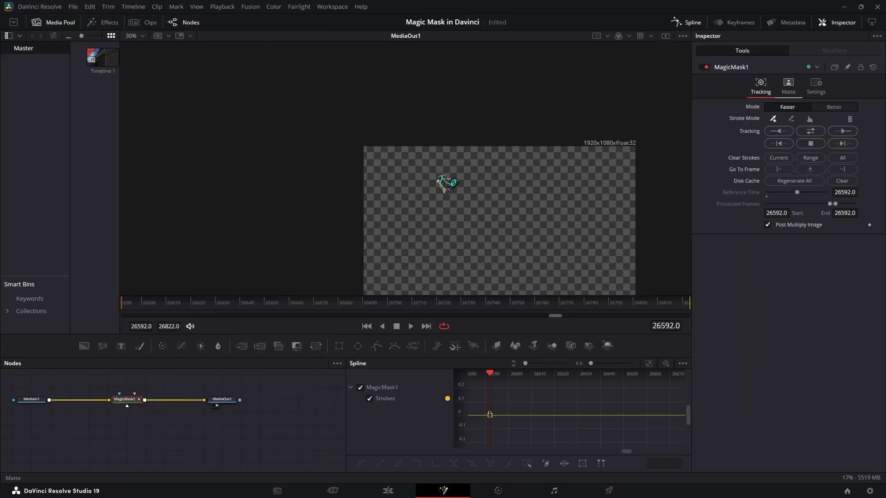
- Lower the Magic Mask's Blend so the background shows through and paint additive strokes over the building and roof
left_click(816, 86)
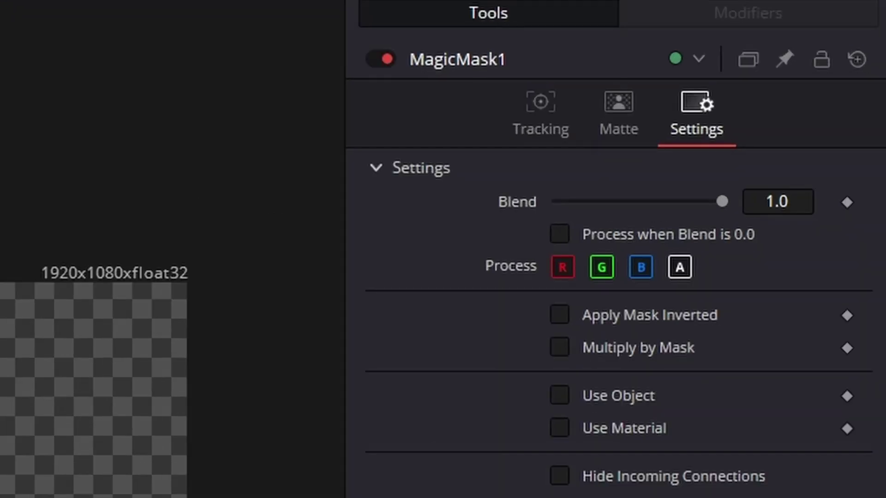
left_click_drag(722, 202, 631, 202)
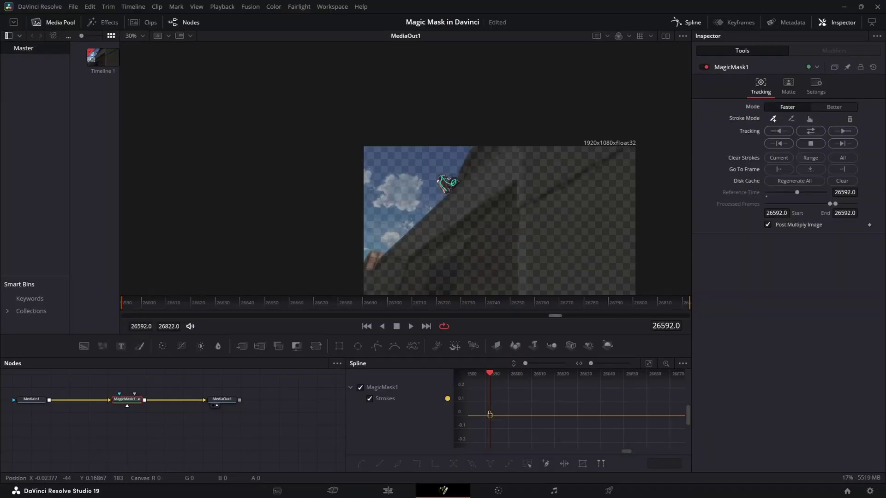
mouse_move(370, 281)
left_mouse_down()
mouse_move(419, 269)
mouse_move(472, 187)
mouse_move(476, 152)
mouse_move(547, 150)
mouse_move(604, 182)
mouse_move(485, 266)
mouse_move(599, 234)
mouse_move(627, 241)
left_mouse_up()
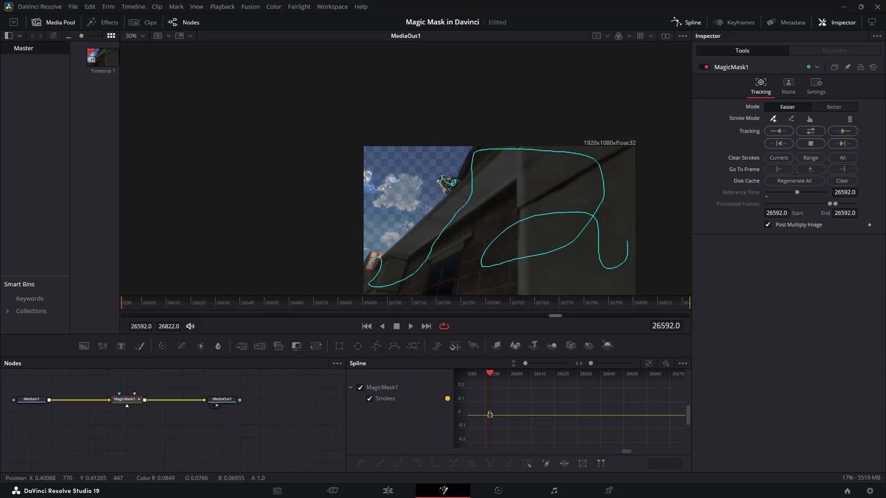
left_click_drag(417, 240, 480, 193)
- Subtract the sky and clouds from the mask with negative strokes and track the mask forward from frame 26592
left_click(791, 118)
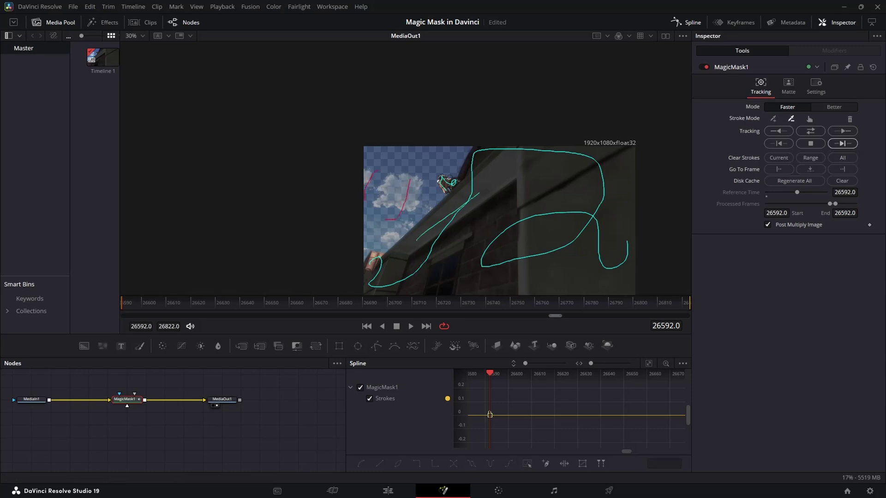
left_click(843, 143)
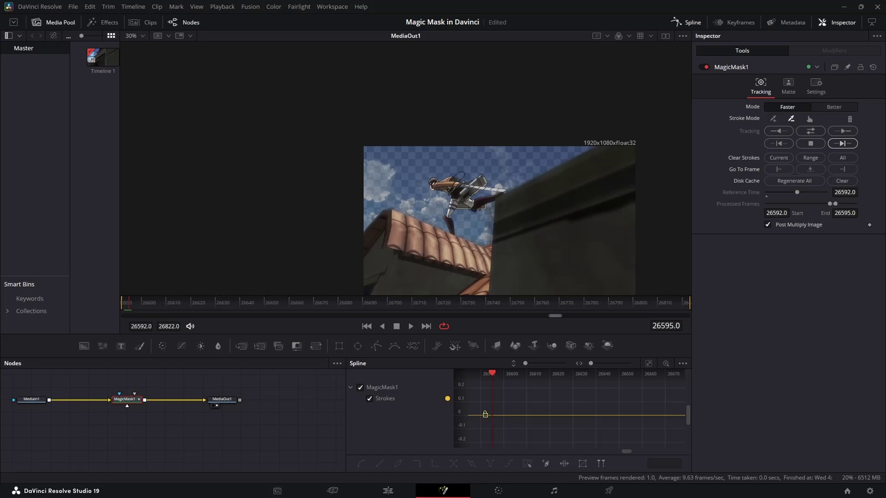
left_click(778, 144)
left_click(779, 144)
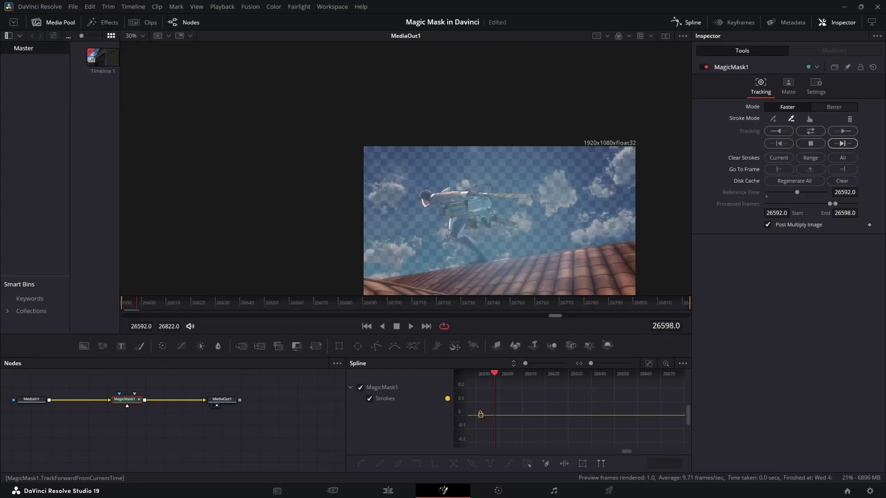
- Return to frame 26592 and track the mask forward again
key("Left")
key("Left")
key("Left")
key("Left")
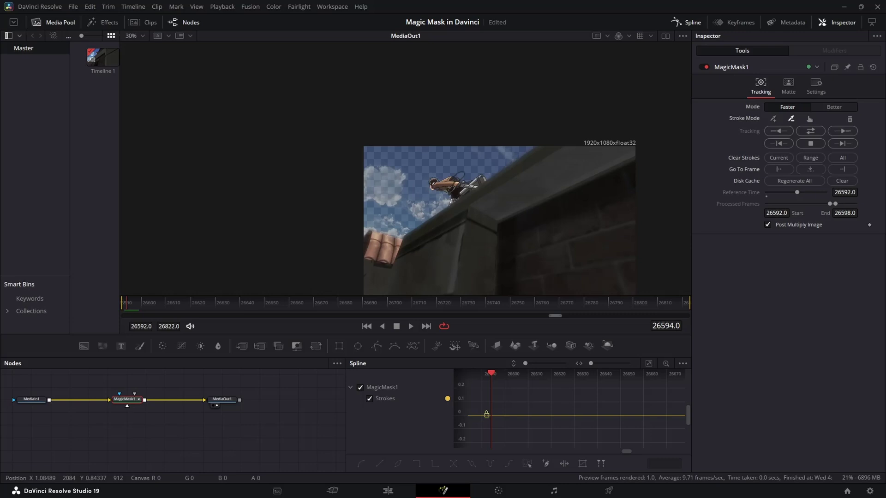
key("Left")
key("Left")
left_click(842, 144)
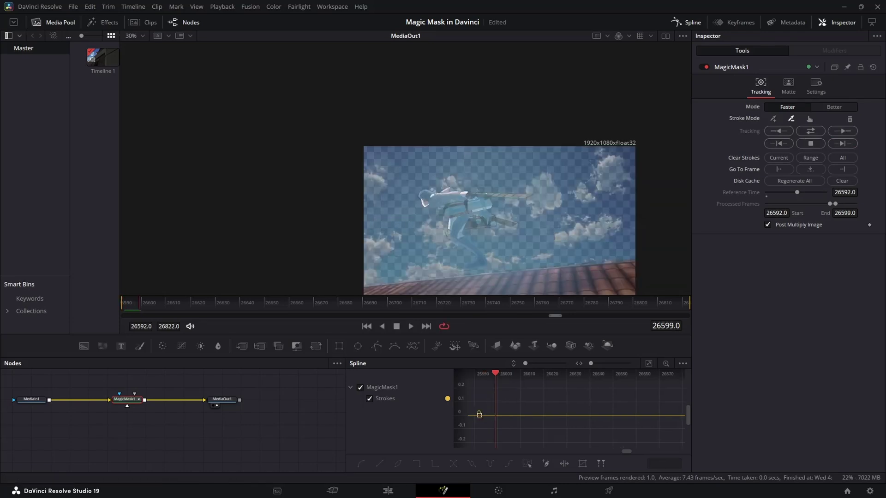
- Step back through the tracked frames from 26599 to examine how well the mask follows the character
key("Left")
key("Left")
key("Left")
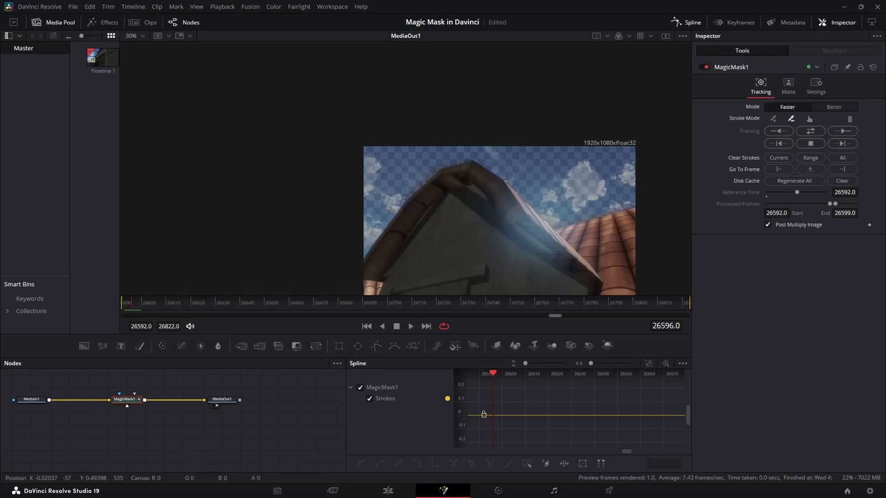
key("Left")
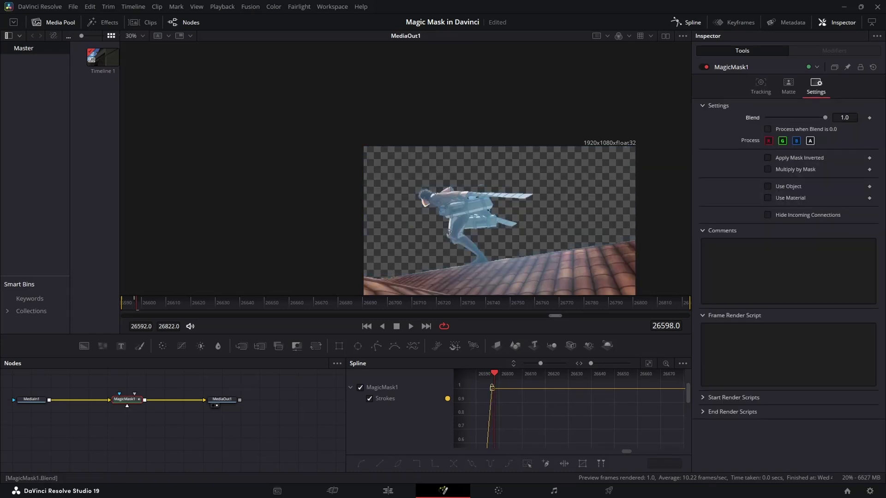
- On frame 26598, add strokes at the character's knee and gear box, subtract the gap below the arm, and save the project
scroll(450, 237, "up", 4)
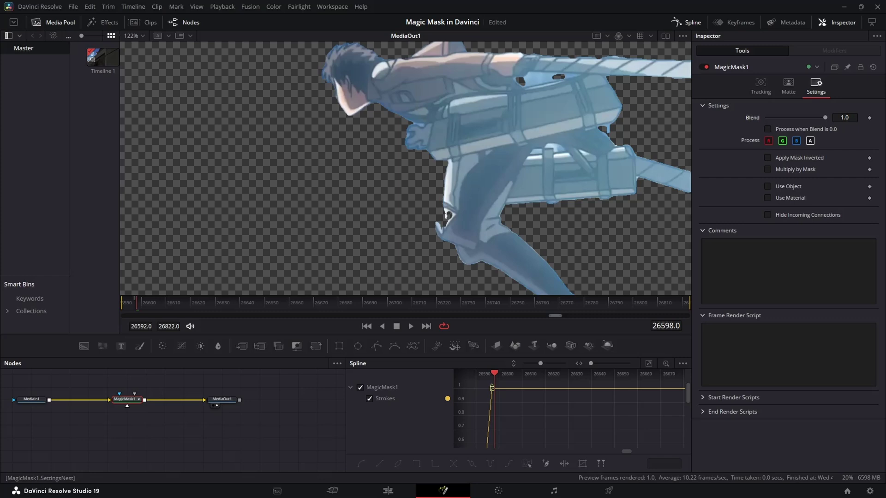
left_click(761, 87)
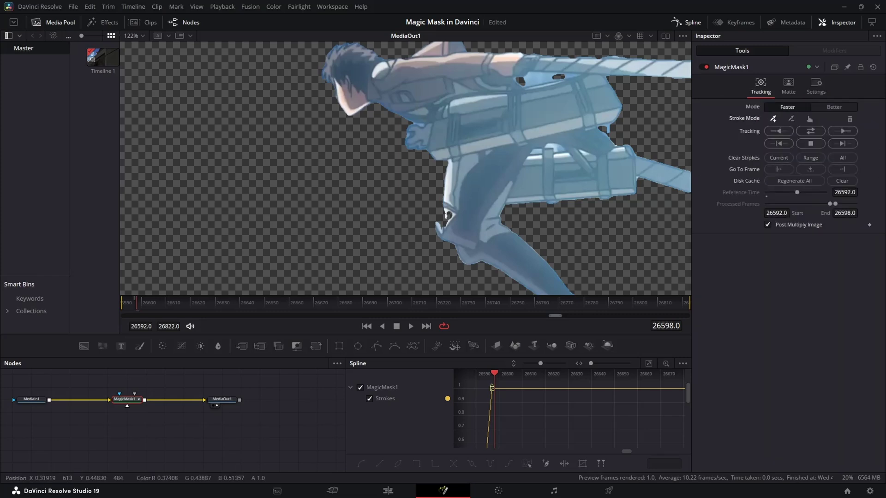
left_click_drag(447, 213, 447, 223)
left_click_drag(524, 107, 584, 94)
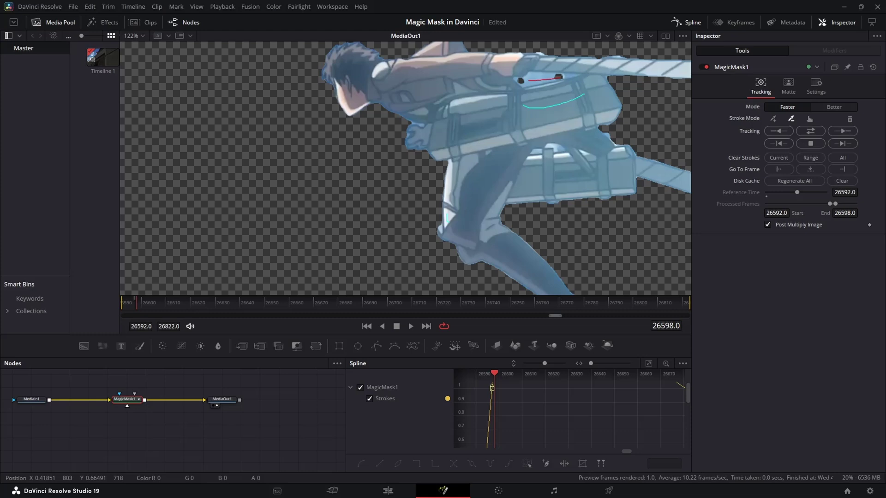
scroll(554, 81, "down", 5)
left_click_drag(629, 107, 545, 182)
scroll(545, 182, "down", 2)
key("ctrl+s")
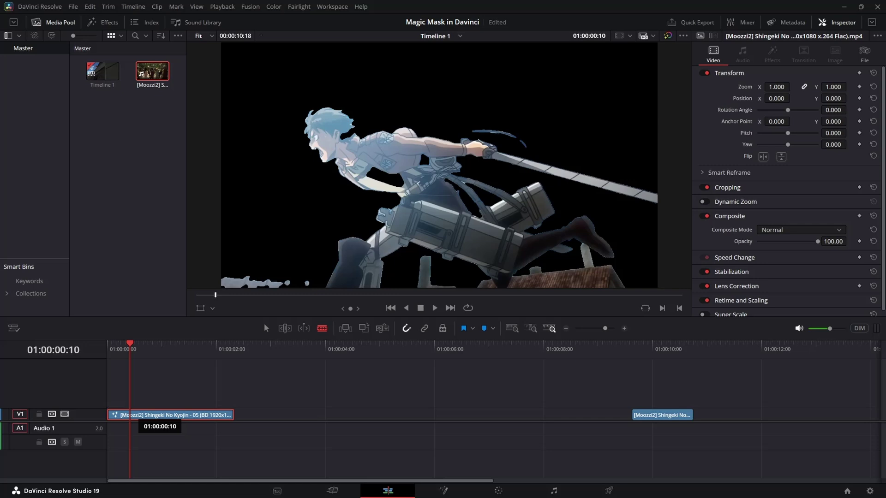
- Split the first timeline clip at 01:00:00:10 and open its second part in Fusion with a fresh composition
left_click(130, 415)
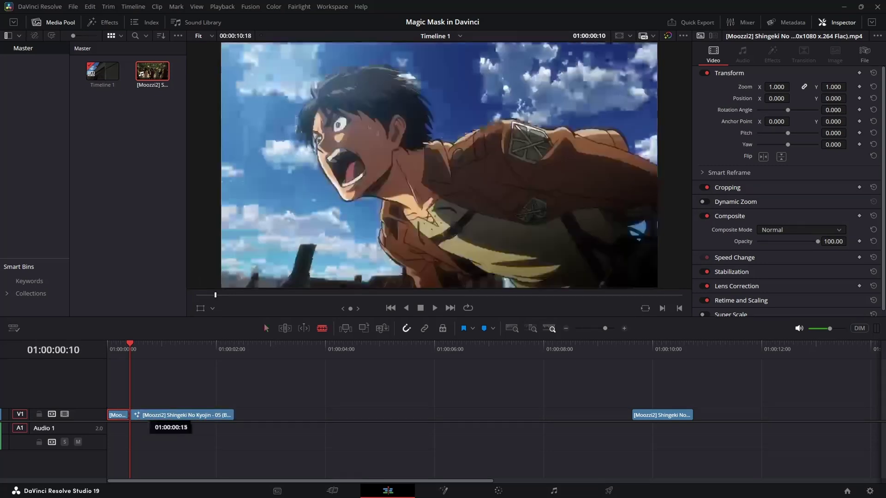
key("a")
right_click(146, 414)
left_click(217, 276)
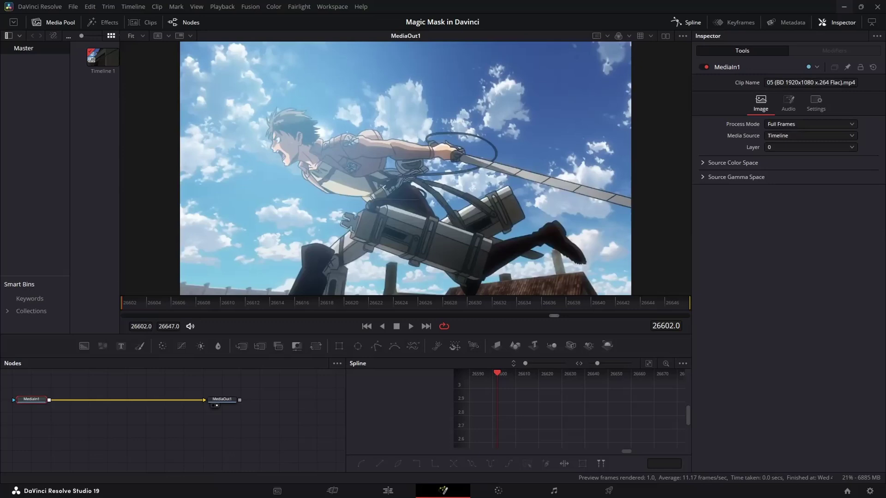
- Add a Magic Mask node after MediaIn1 in the second clip part's composition
key("shift+space")
type("ma")
key("Return")
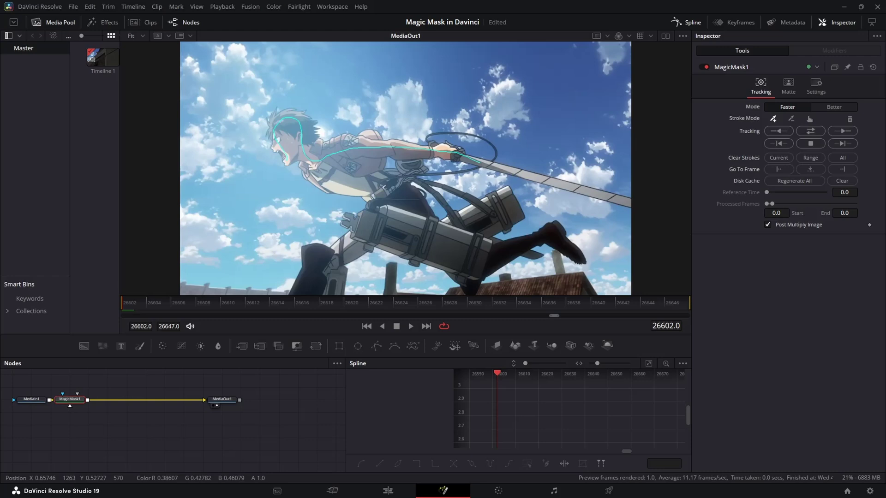
- On frame 26602, add mask strokes to the waist, front leg, trailing leg, far gear box and blade, and switch to subtract strokes
mouse_move(386, 187)
left_mouse_down()
mouse_move(397, 227)
mouse_move(360, 231)
mouse_move(416, 251)
left_mouse_up()
key("ctrl+z")
left_click_drag(377, 225, 326, 270)
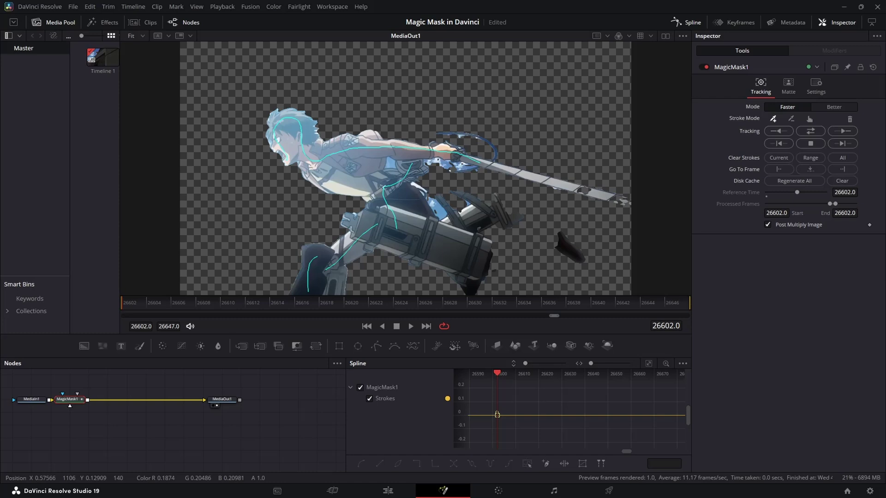
mouse_move(457, 259)
left_mouse_down()
mouse_move(485, 290)
mouse_move(497, 264)
mouse_move(550, 235)
left_mouse_up()
key("ctrl+z")
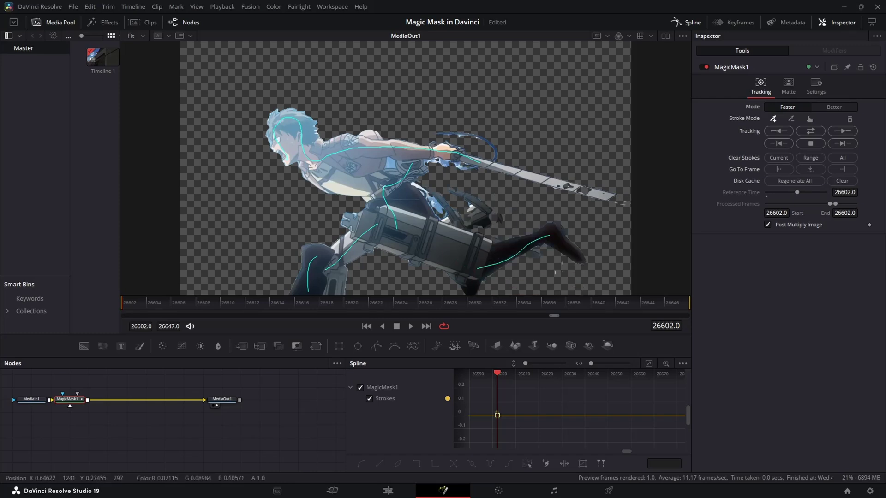
left_click_drag(454, 223, 482, 216)
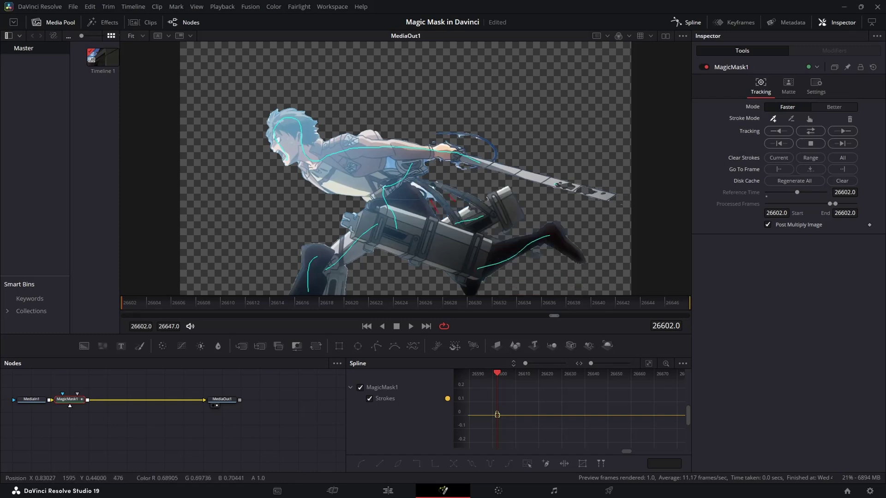
left_click_drag(555, 183, 588, 190)
left_click(791, 118)
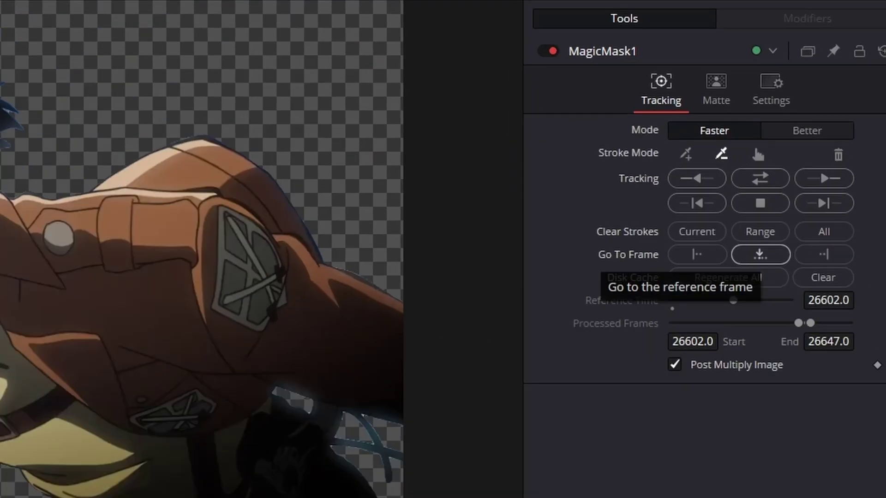
- Return to the reference frame and set the matte's Blur to 0.39 and its low Threshold to 0.572
left_click(760, 254)
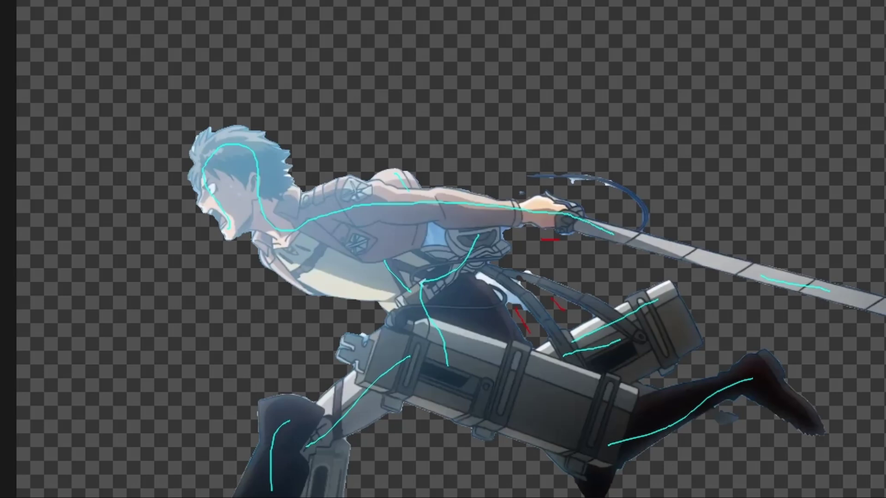
left_click(838, 171)
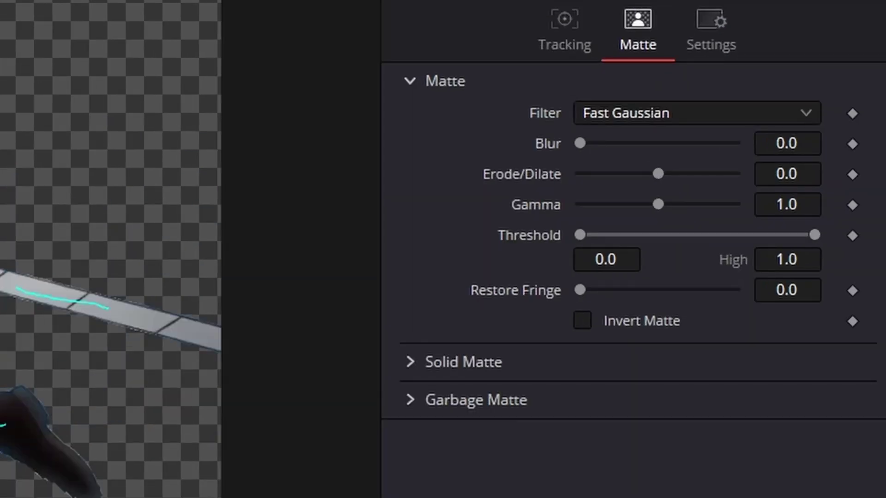
left_click_drag(580, 143, 586, 143)
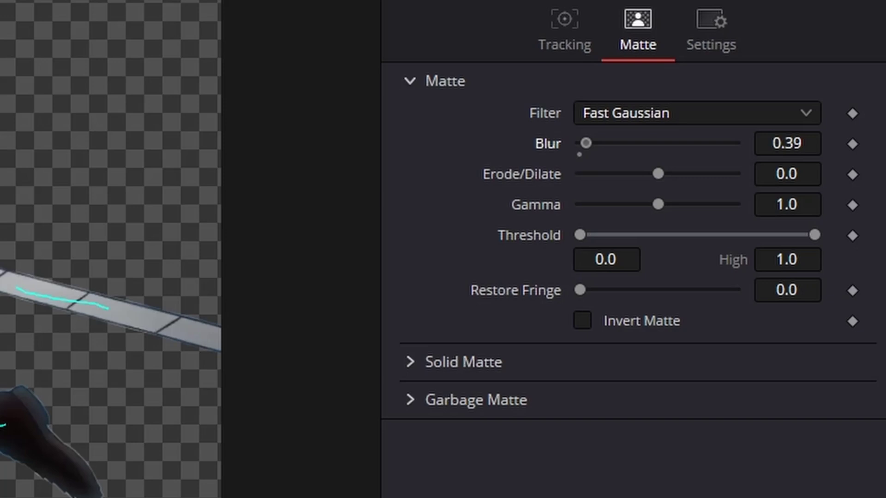
left_click_drag(579, 235, 705, 235)
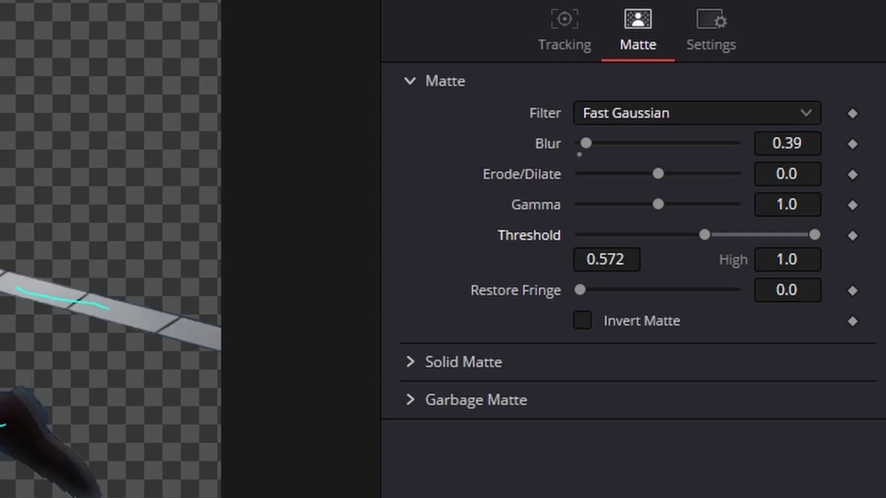
- Try an Erode/Dilate of -0.0031 on the matte, reset it to default, and invert the matte
mouse_move(658, 174)
left_mouse_down()
mouse_move(645, 173)
mouse_move(657, 174)
left_mouse_up()
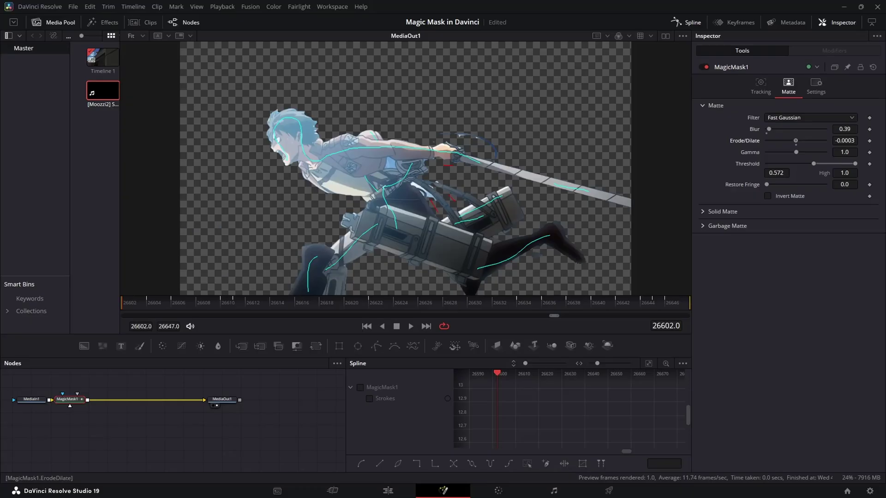
left_click_drag(796, 140, 792, 140)
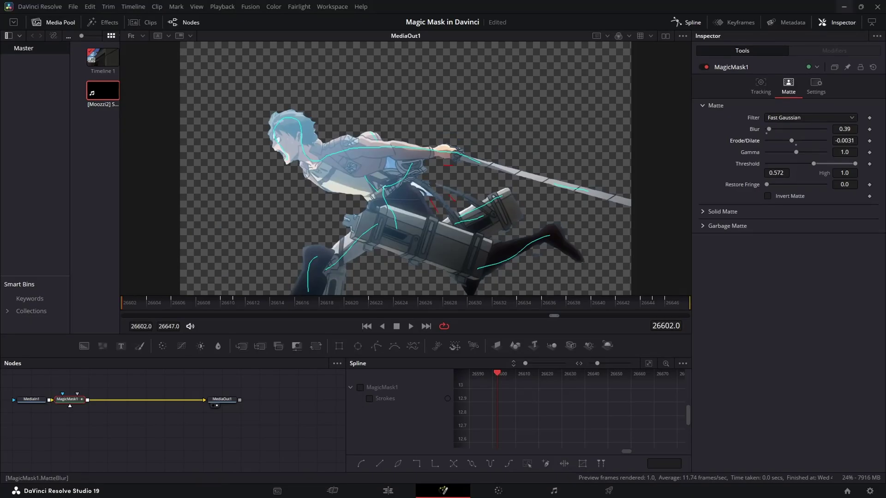
left_click(796, 145)
left_click(767, 197)
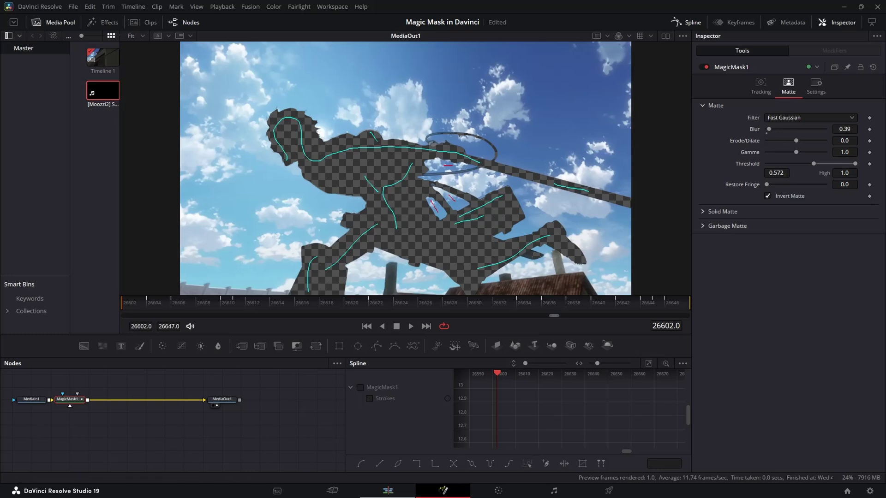
- Switch to the Edit page and go through the stacked clips of the masked shot on V1, V2 and V4
left_click(387, 492)
left_click_drag(180, 390, 180, 415)
left_click(180, 415)
left_click(180, 402)
left_click(182, 378)
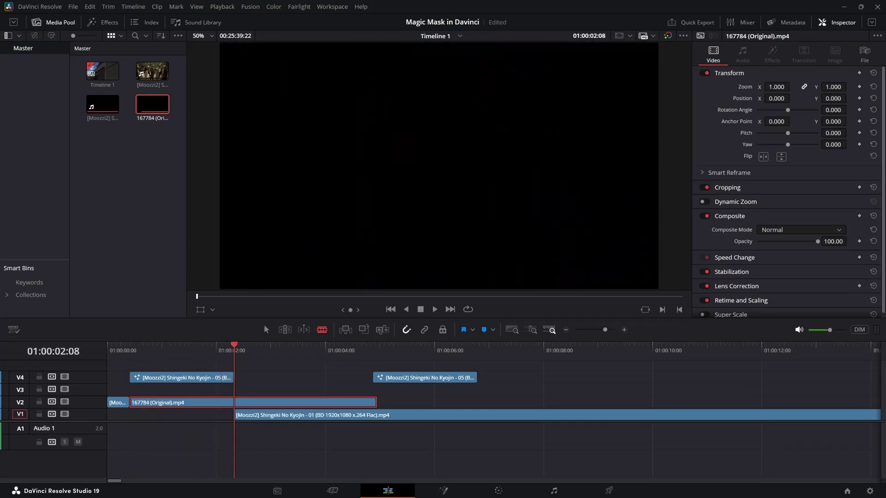
- Split the 167784 (Original).mp4 overlay clip at 01:00:02:08 and delete the part after the cut
key("ctrl+b")
key("a")
left_click(306, 402)
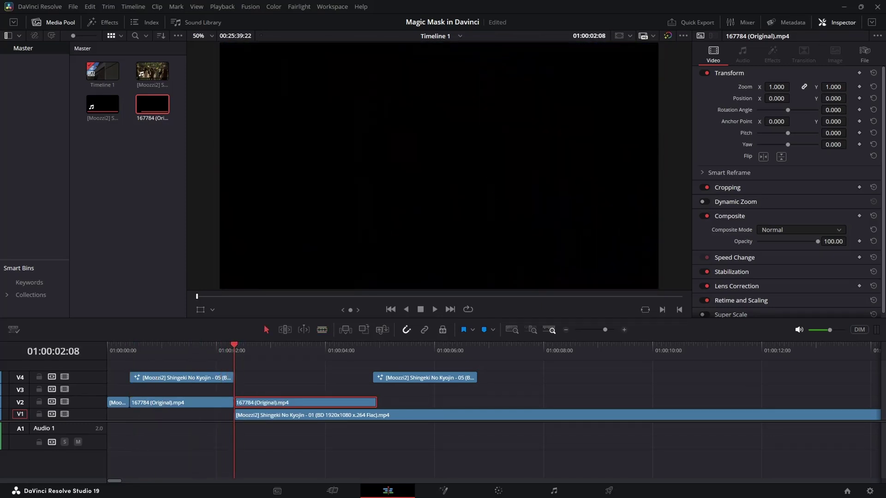
key("BackSpace")
- Duplicate the masked V4 clip onto V1 beneath the overlay and reset the copy's Fusion composition
left_click_drag(234, 347, 130, 346)
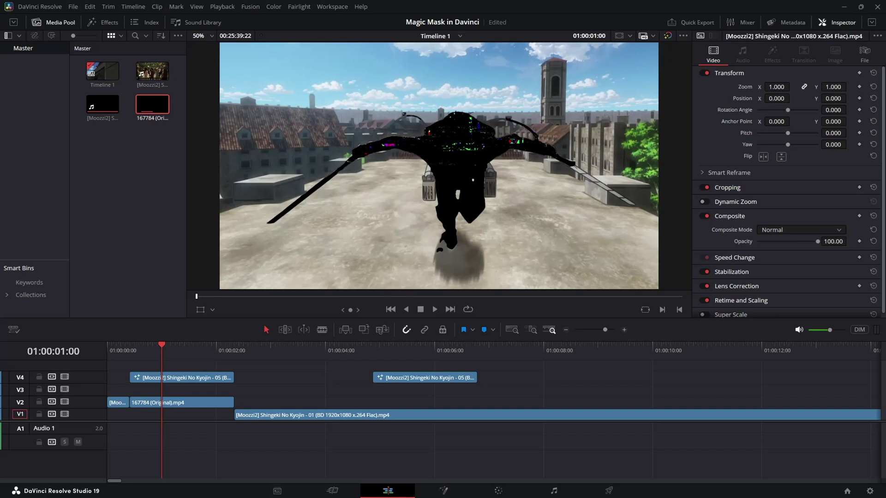
left_click_drag(185, 377, 183, 415)
right_click(176, 413)
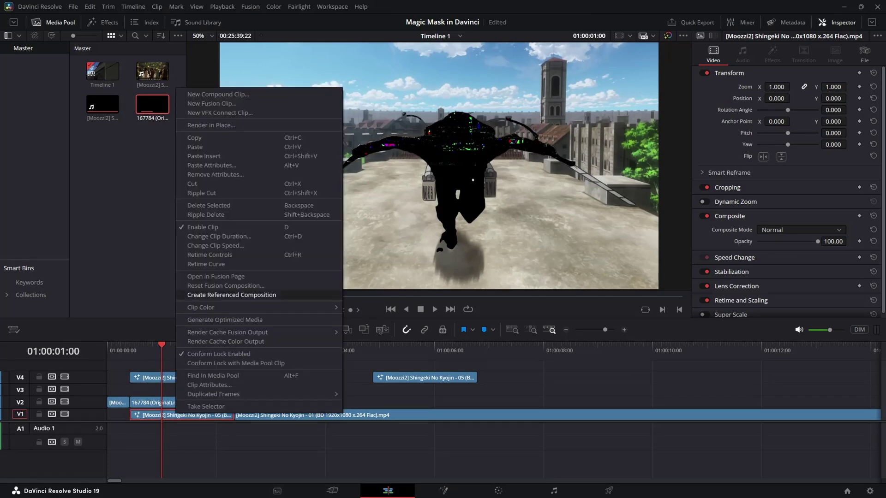
left_click(225, 286)
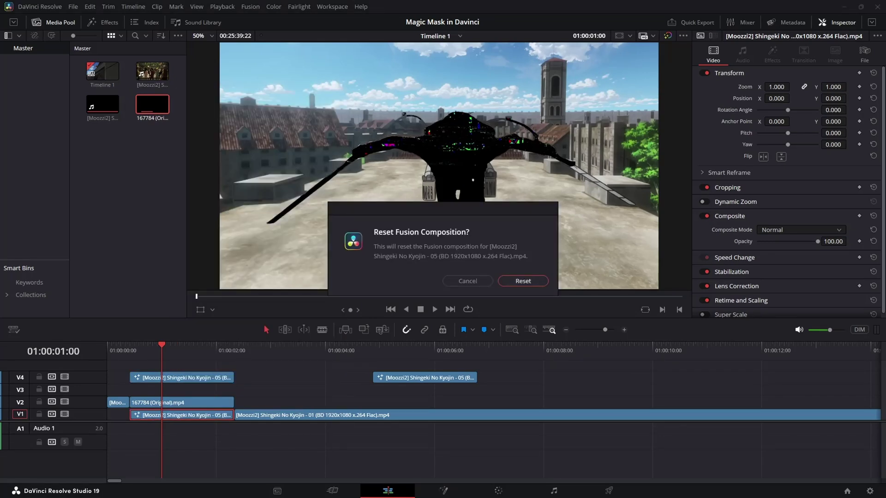
key("Return")
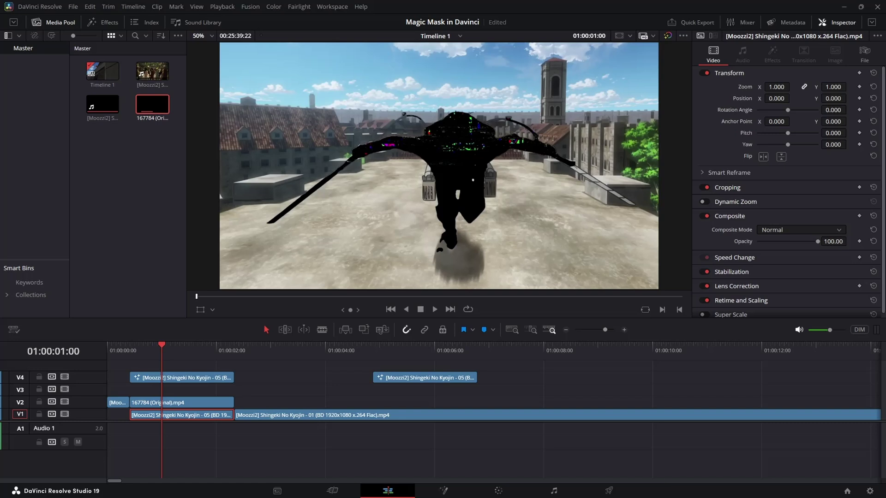
- Try the Overlay composite mode on the 167784 (Original).mp4 clip
mouse_move(161, 345)
left_mouse_down()
mouse_move(125, 345)
mouse_move(144, 345)
left_mouse_up()
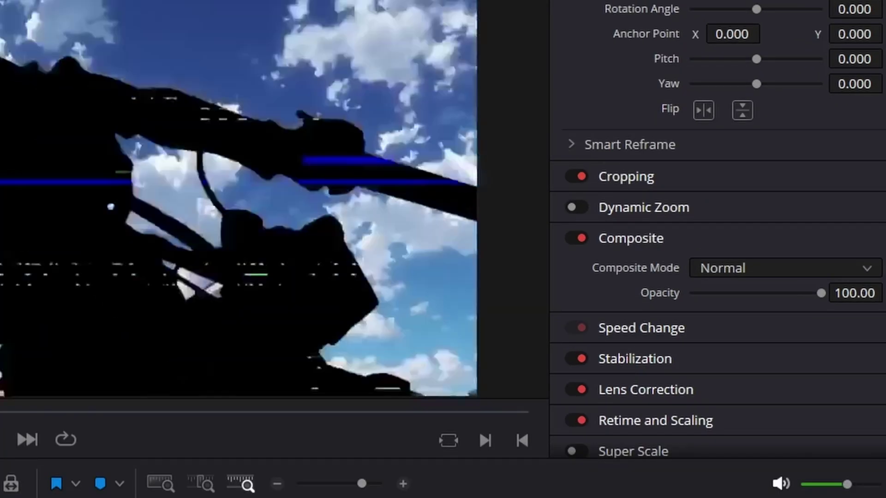
key("Left")
key("Left")
left_click(785, 268)
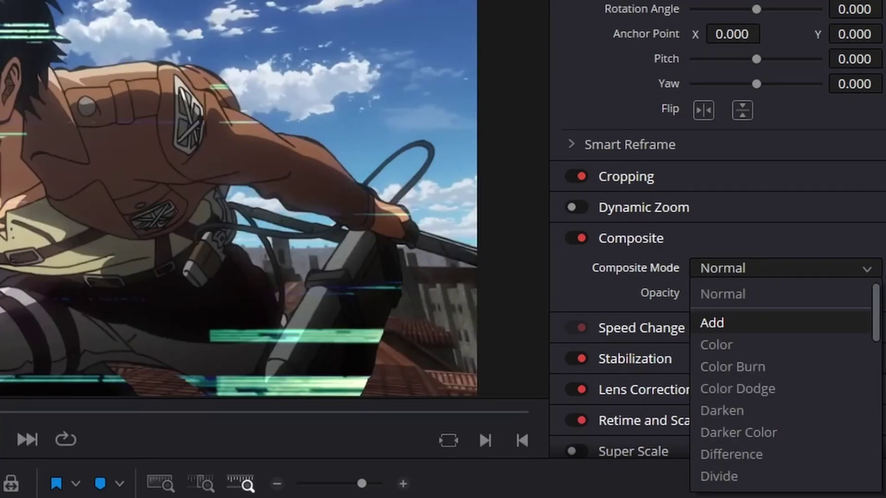
scroll(785, 383, "down", 5)
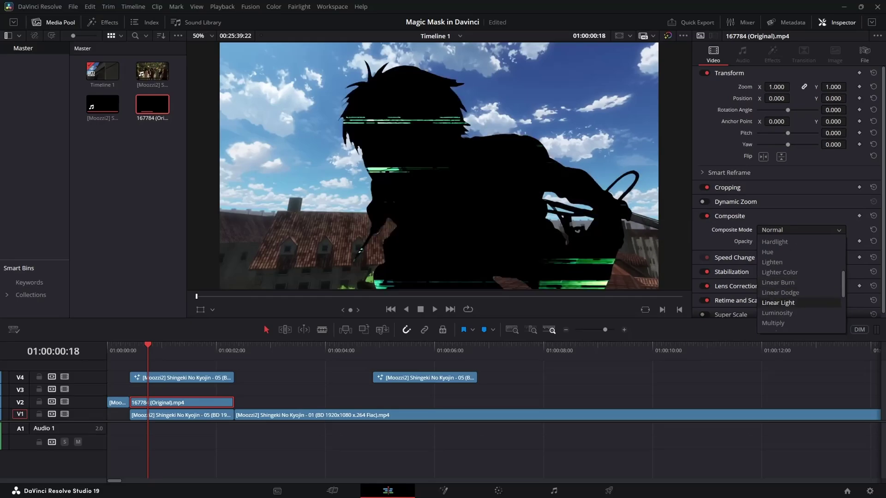
scroll(781, 293, "down", 1)
left_click(780, 303)
- Play the timeline from its start and step through frames of the shot to examine how the overlay blends with the character
key("Home")
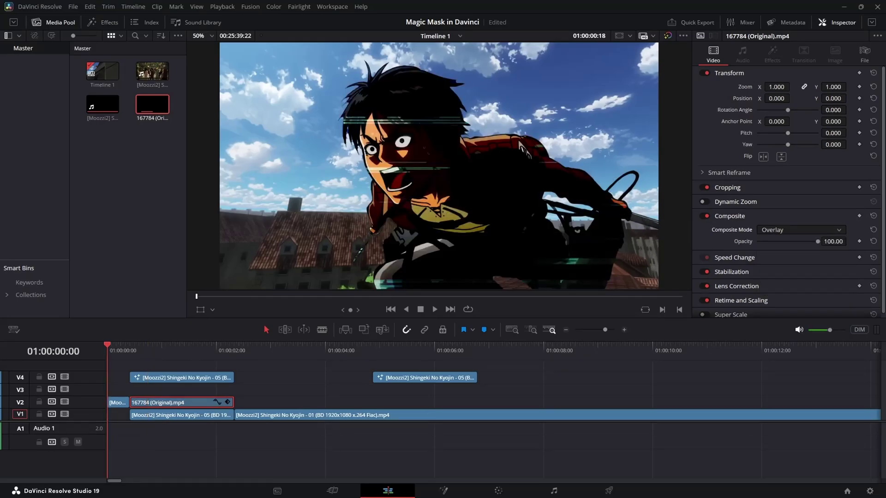
key("space")
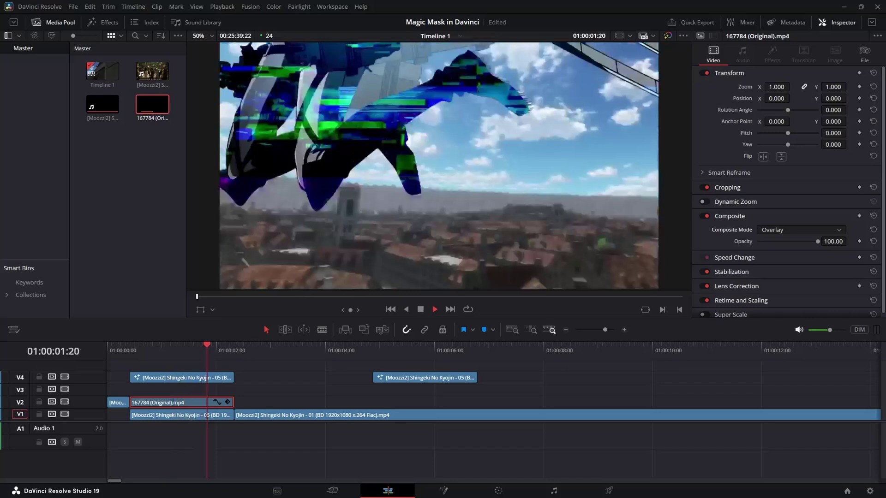
key("space")
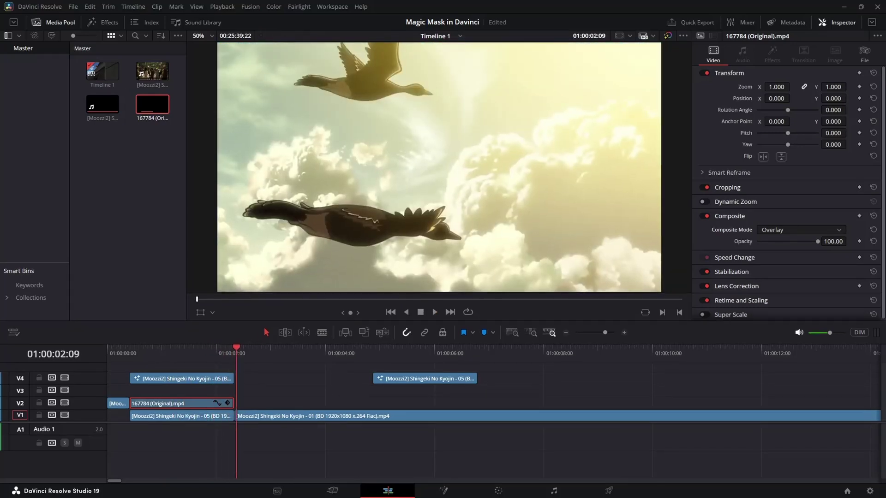
key("Up")
key("Up")
key("Right")
key("Right")
key("Right")
key("Right")
key("Right")
key("Right")
key("Right")
key("Right")
key("Right")
key("Right")
key("Right")
key("Right")
key("Right")
key("Right")
key("Right")
key("Right")
key("Right")
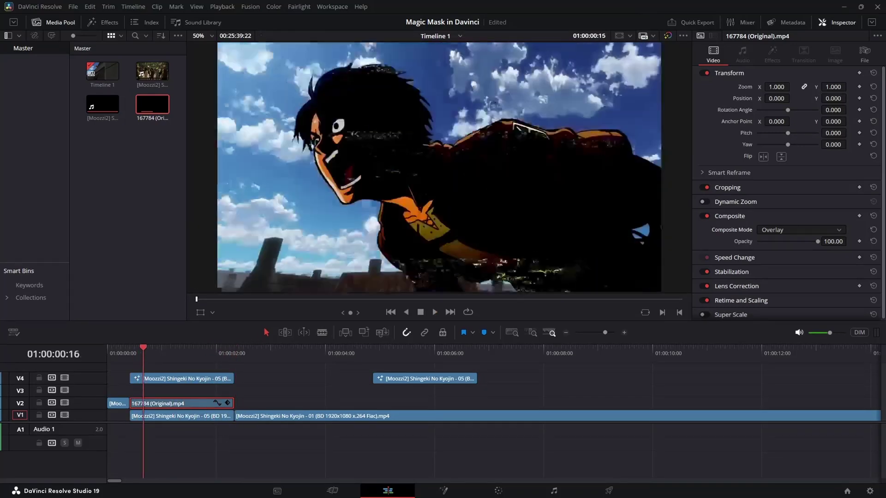
key("Right")
key("Right")
key("Left")
key("Left")
key("Left")
key("Left")
key("Left")
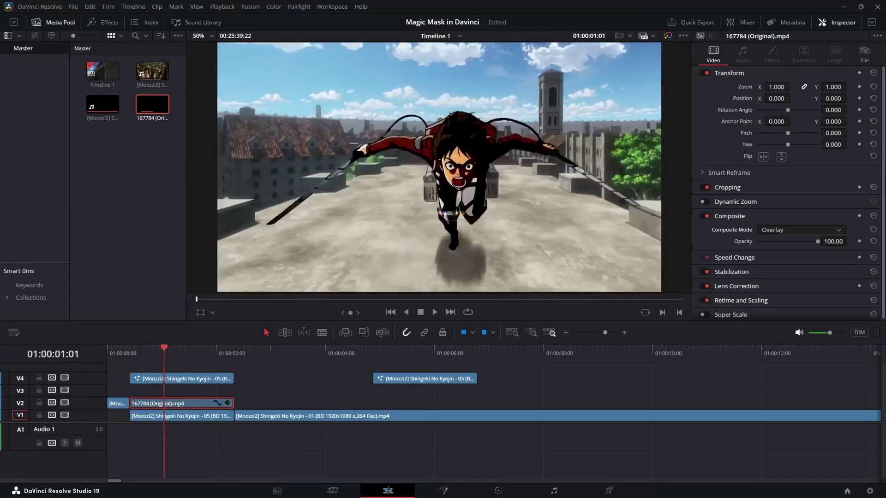
- Change the 167784 (Original).mp4 clip's composite mode to Linear Dodge and play back the shot
left_click(801, 230)
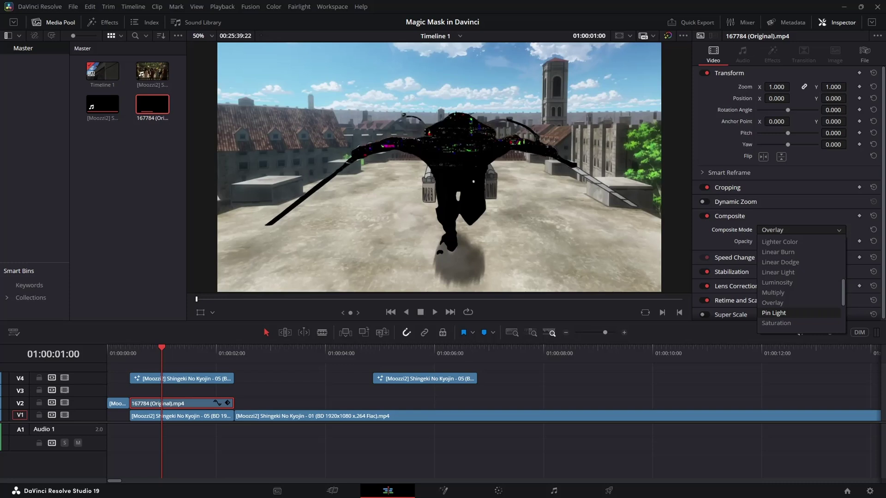
left_click(781, 262)
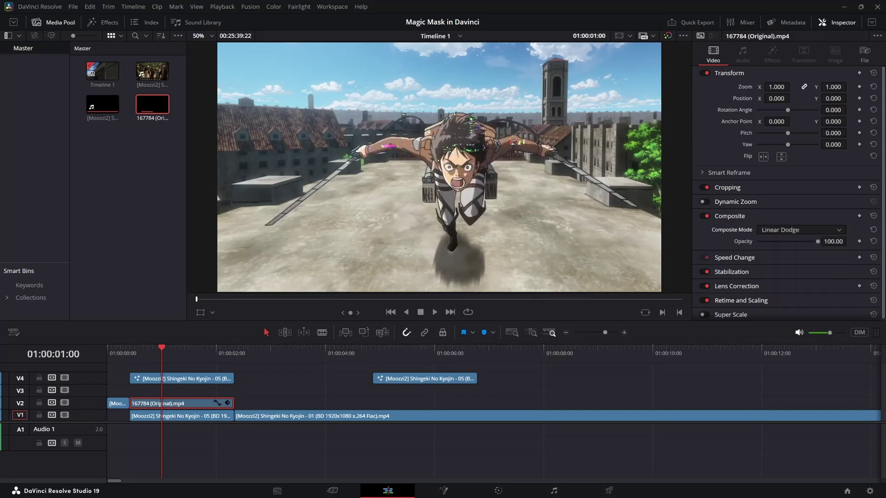
key("space")
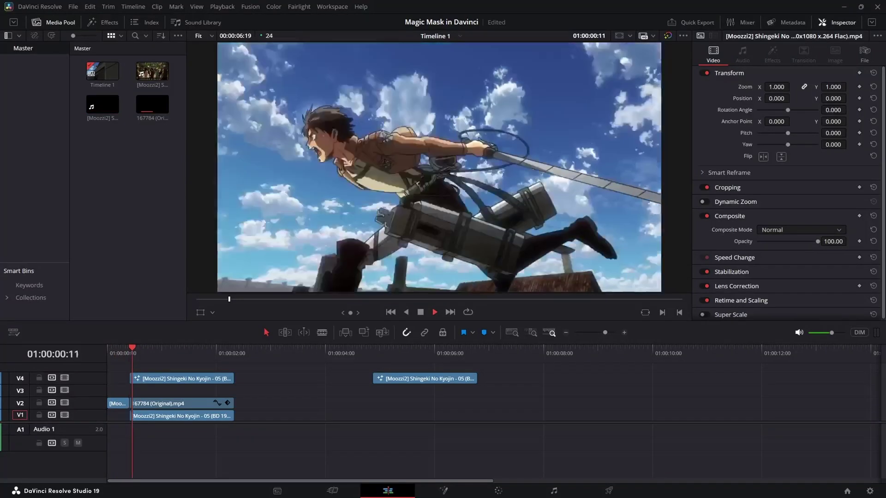
key("space")
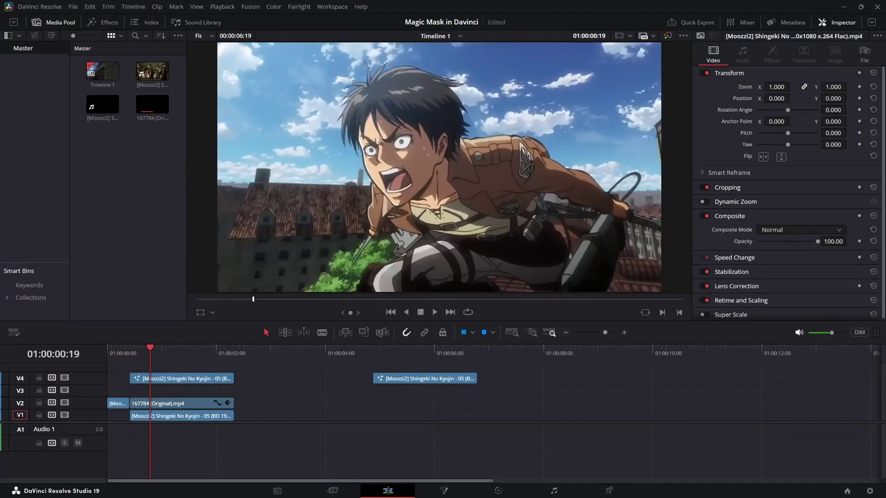
- Search the effects library for Solid and add a Solid Color generator above the clips at the start of the masked shot
key("ctrl+6")
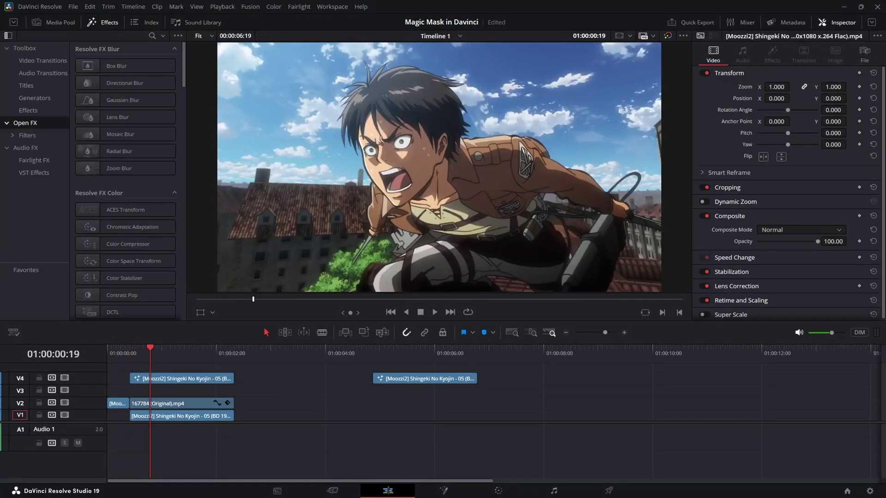
left_click(152, 36)
type("So")
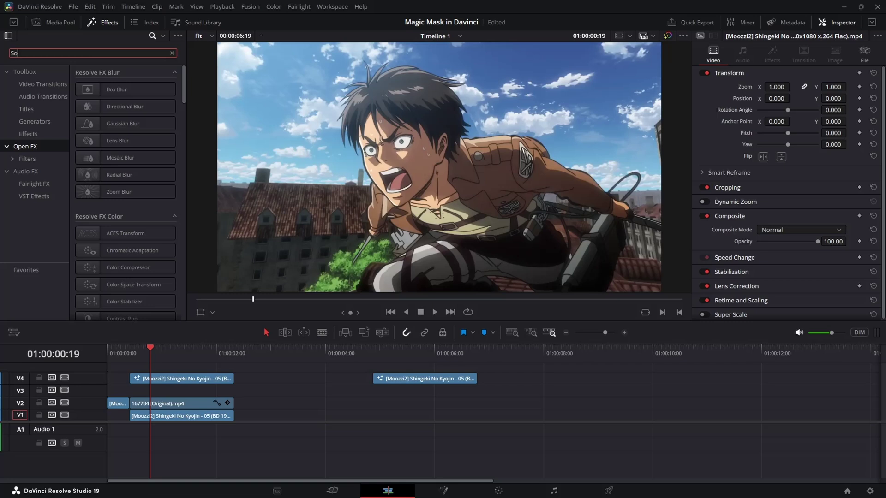
type("lid")
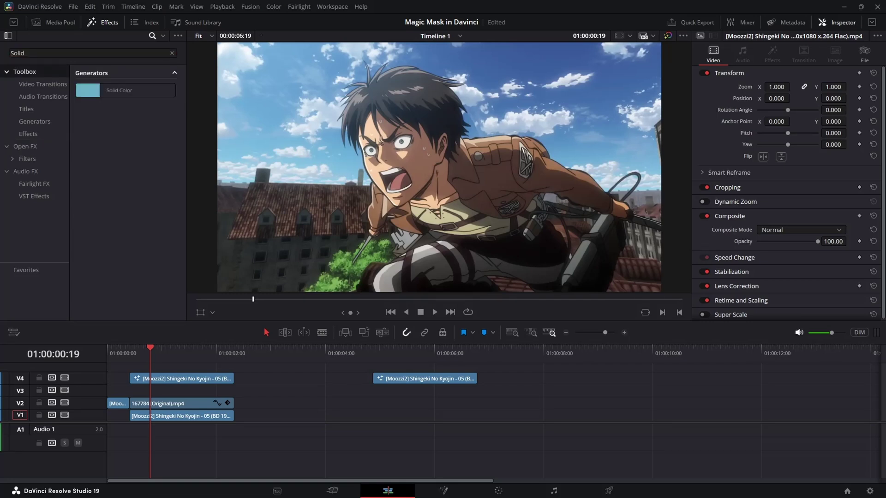
left_click_drag(125, 90, 131, 397)
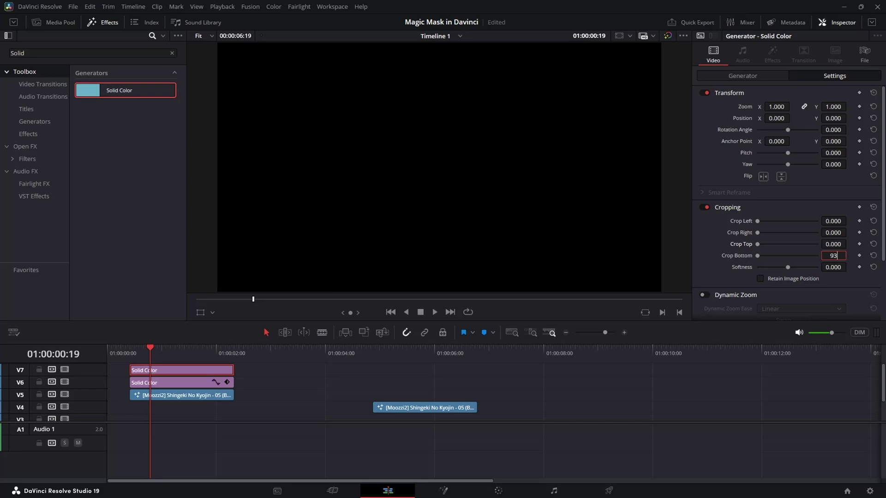
- Crop the V7 Solid Color's bottom by 935 and set the crop softness to 2
type("2")
key("Return")
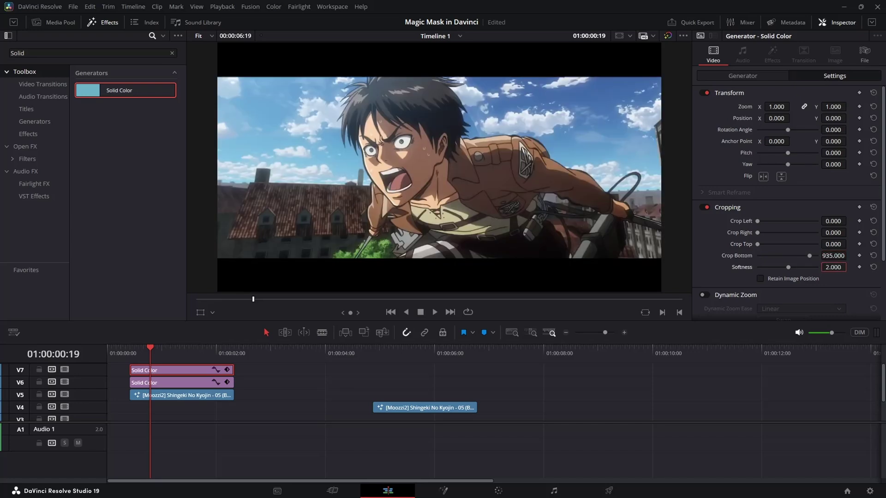
- Duplicate the masked V5 character clip onto V8 above the Solid Color bars and track its Magic Mask in both directions in Fusion
left_click_drag(190, 395, 189, 370)
right_click(171, 370)
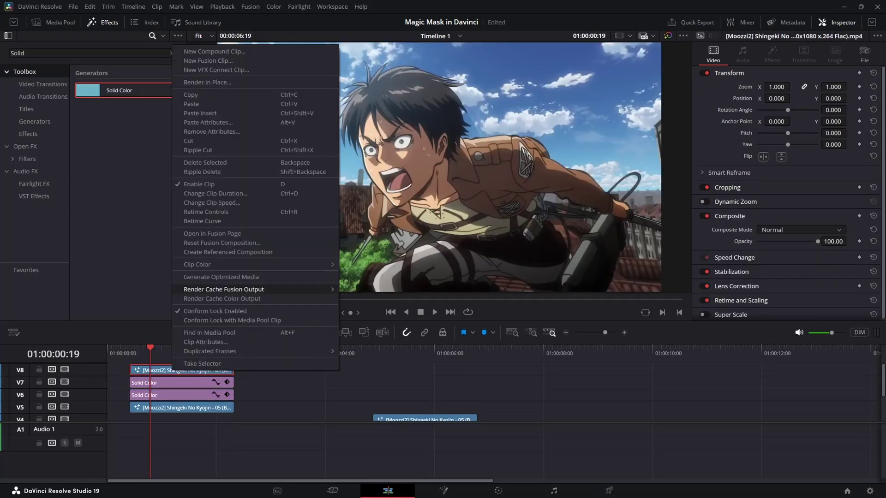
left_click(227, 234)
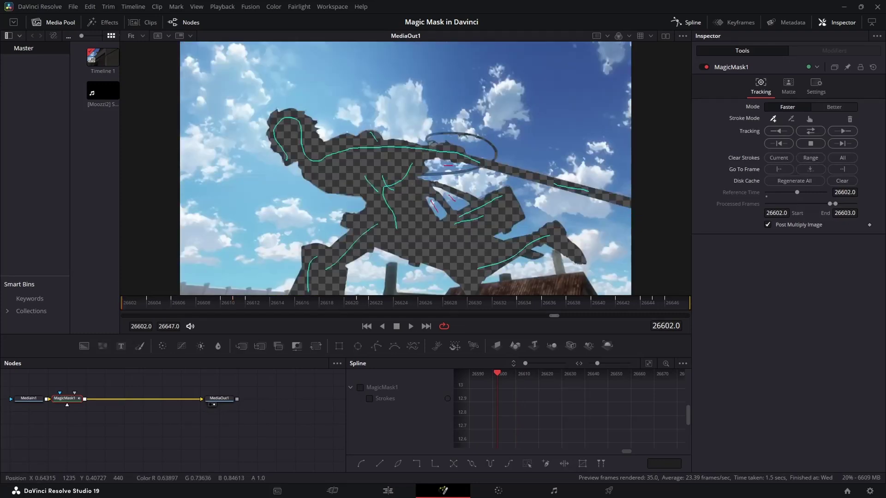
left_click(810, 131)
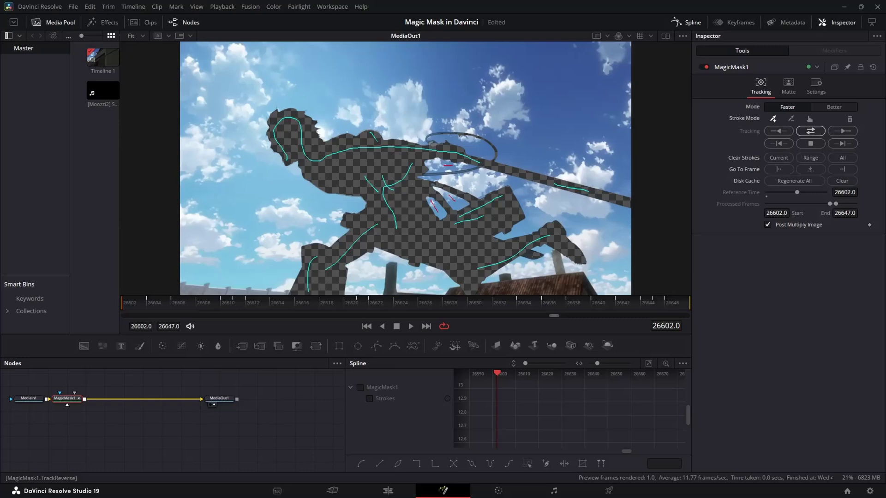
left_click(811, 131)
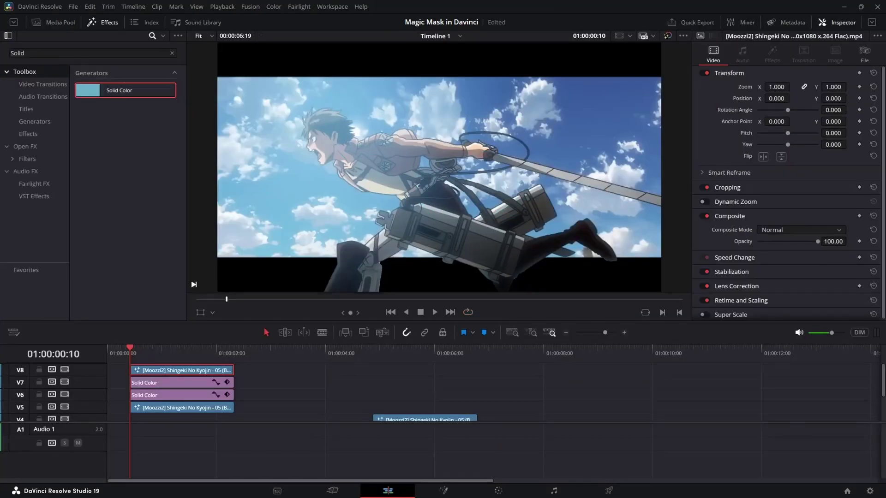
- Play the timeline from its start to check the character passing over the letterbox bars
key("Home")
key("space")
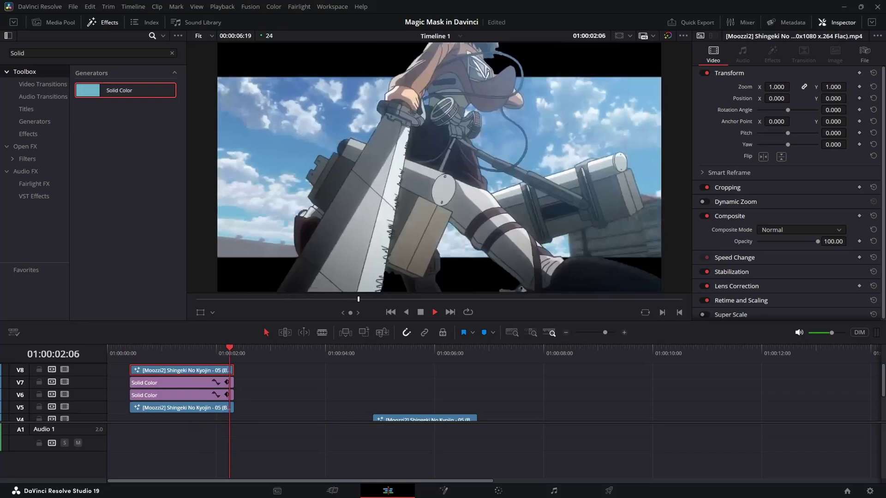
key("Home")
key("space")
key("space")
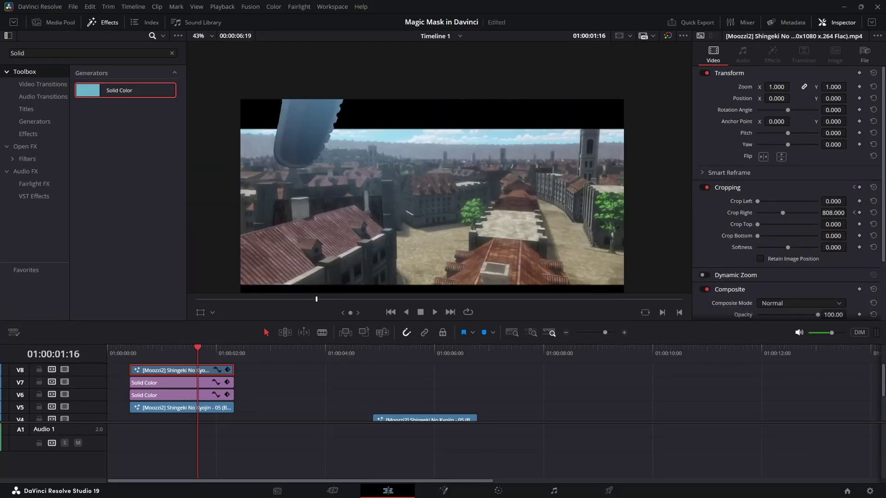
- Set the V8 character clip's Crop Right to 0
left_click_drag(783, 213, 757, 213)
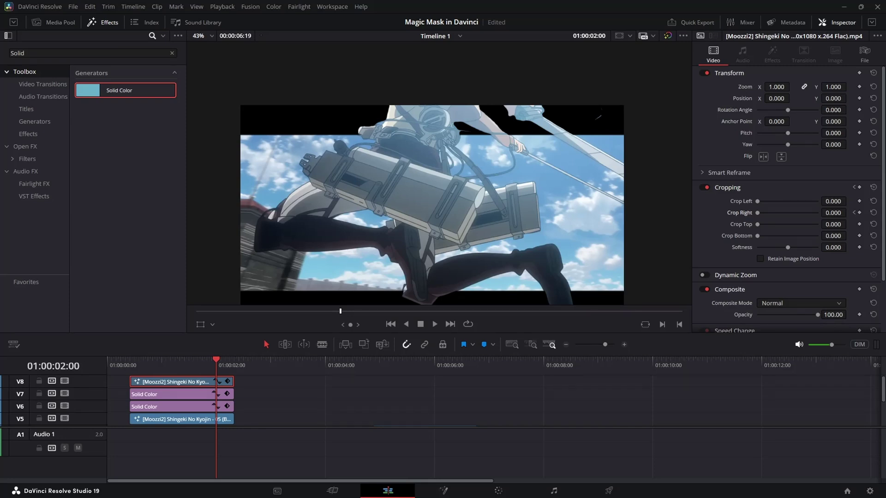
- Draw Magic Mask strokes over the green-haired character's hair, arm and body at frame 942 and track the mask forward and in reverse
key("alt+Tab")
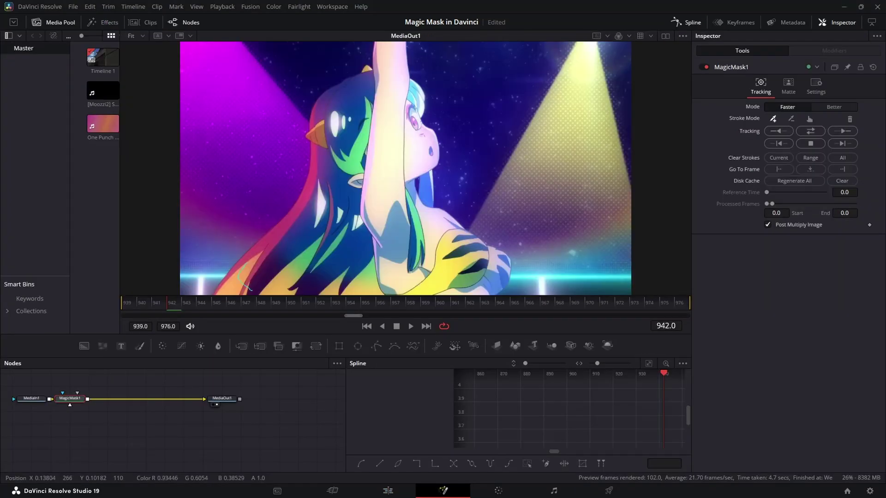
mouse_move(247, 261)
left_mouse_down()
mouse_move(274, 251)
mouse_move(440, 287)
mouse_move(485, 273)
mouse_move(380, 211)
mouse_move(383, 162)
left_mouse_up()
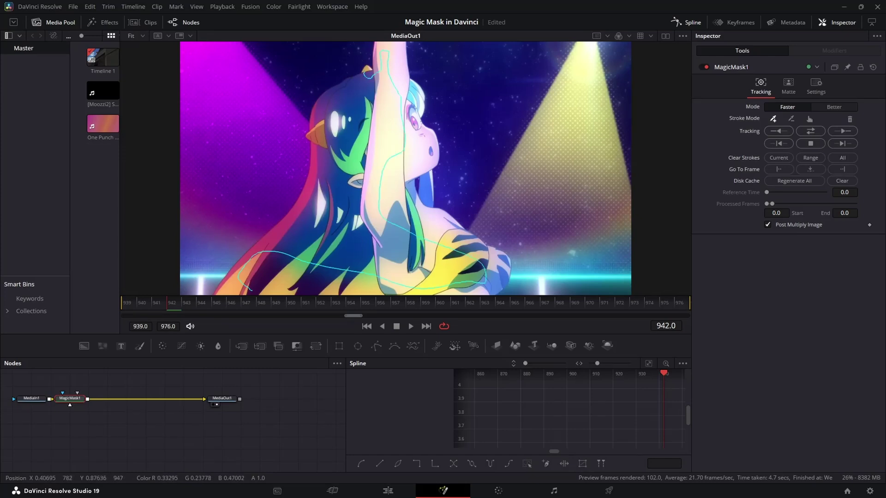
left_click_drag(318, 124, 329, 197)
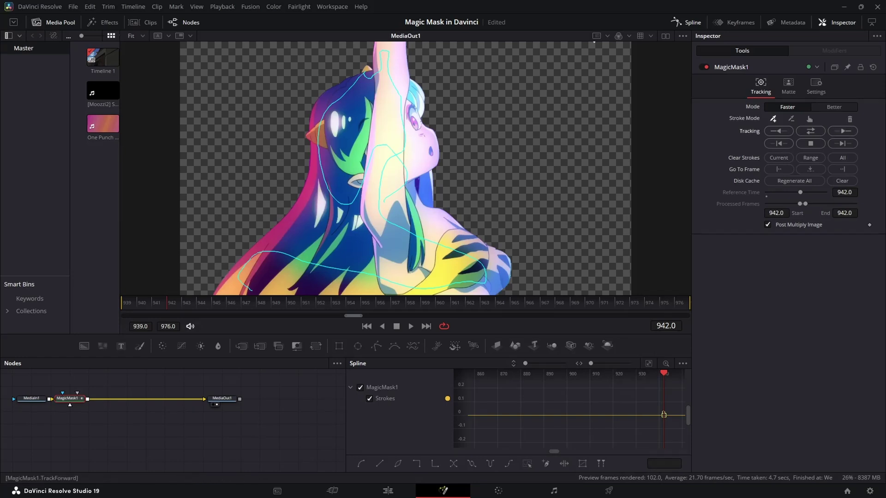
left_click(842, 131)
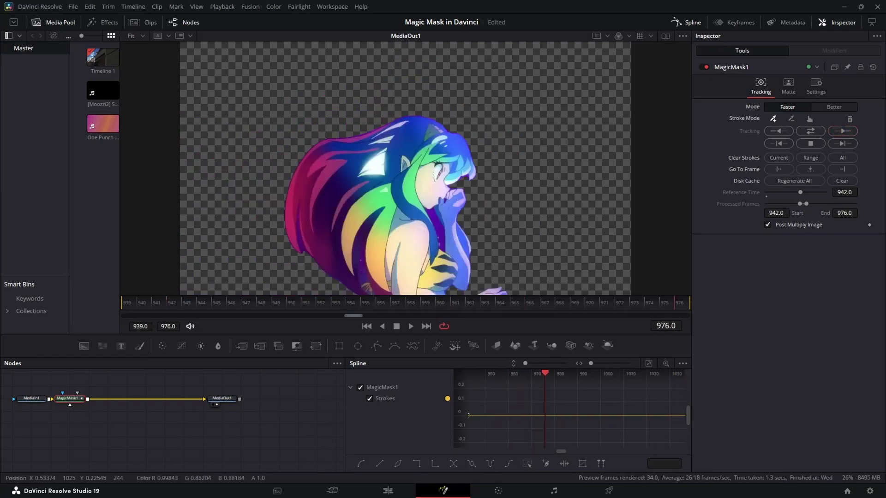
left_click(779, 132)
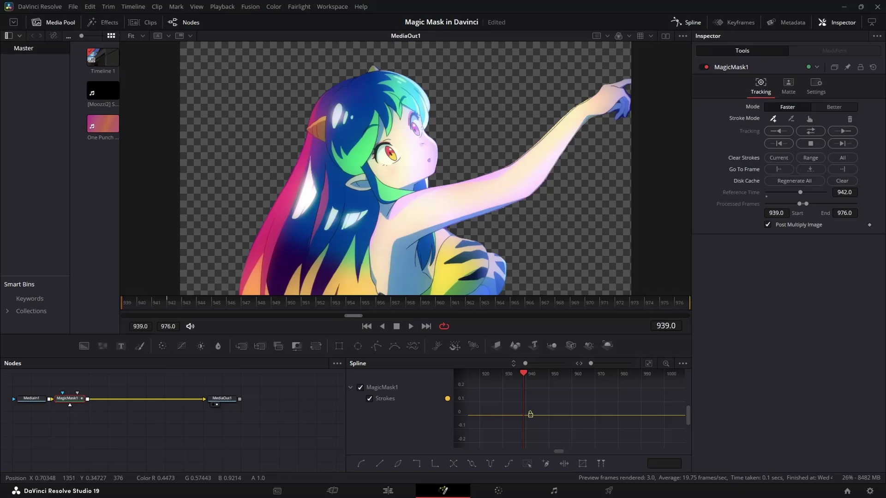
- Subtract the background gap between the character's neck and hair at frame 943 and track the correction forward frame by frame
key("Right")
key("Right")
key("Right")
key("Right")
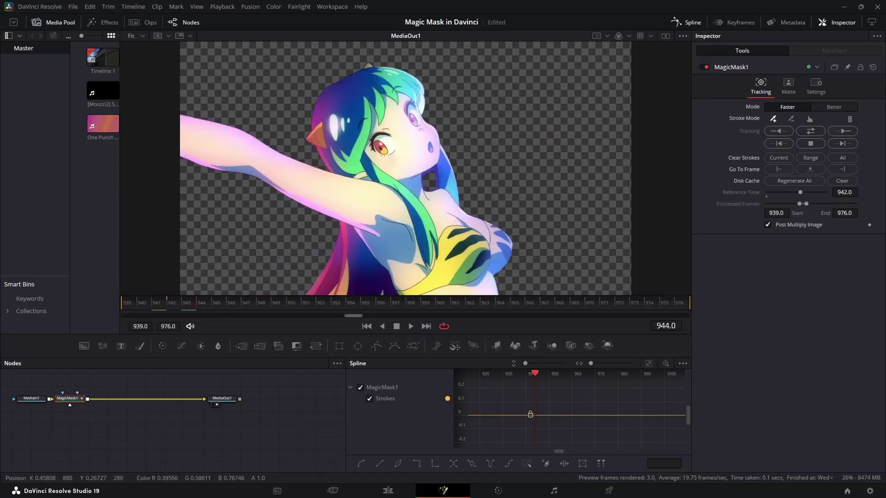
key("Left")
key("Left")
left_click(791, 119)
key("Right")
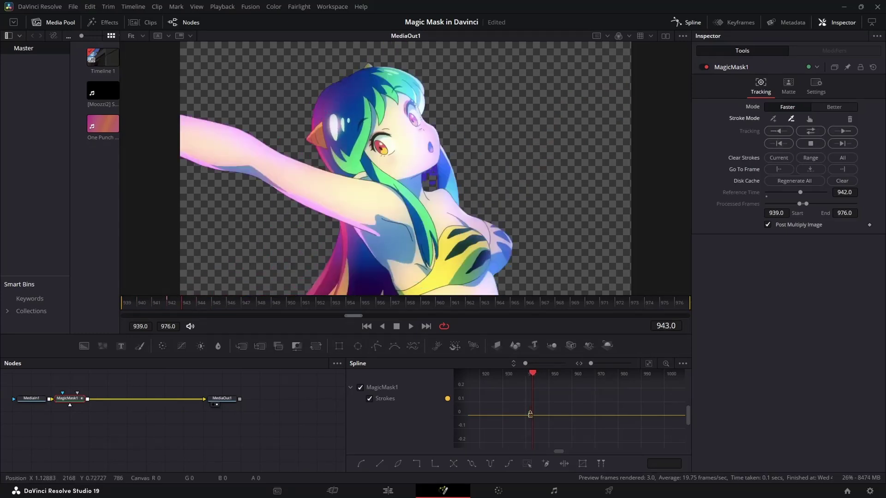
left_click_drag(429, 172, 438, 176)
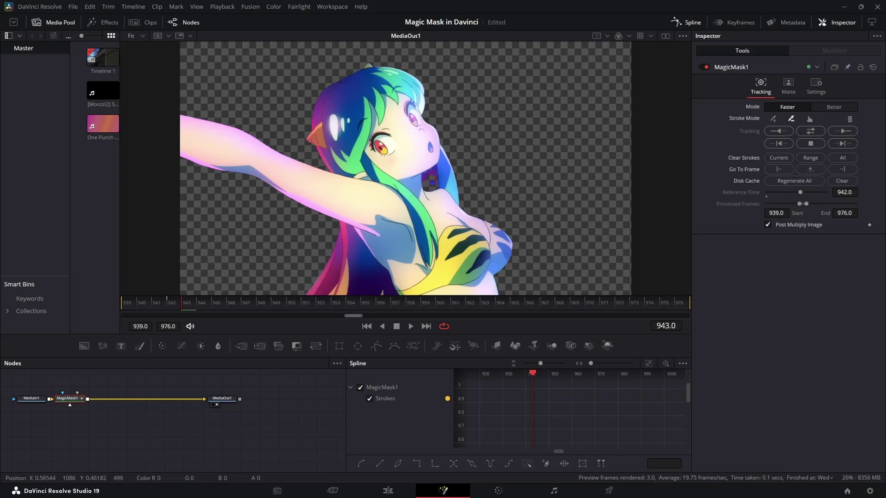
left_click(842, 144)
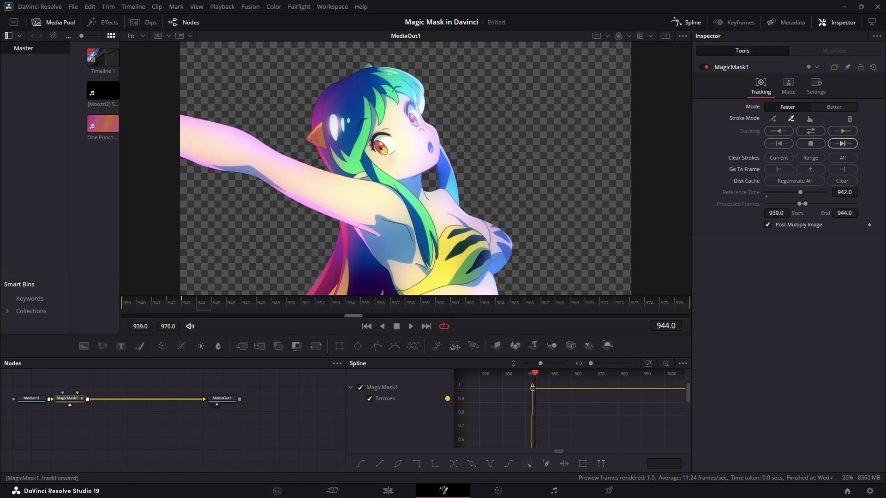
left_click(843, 144)
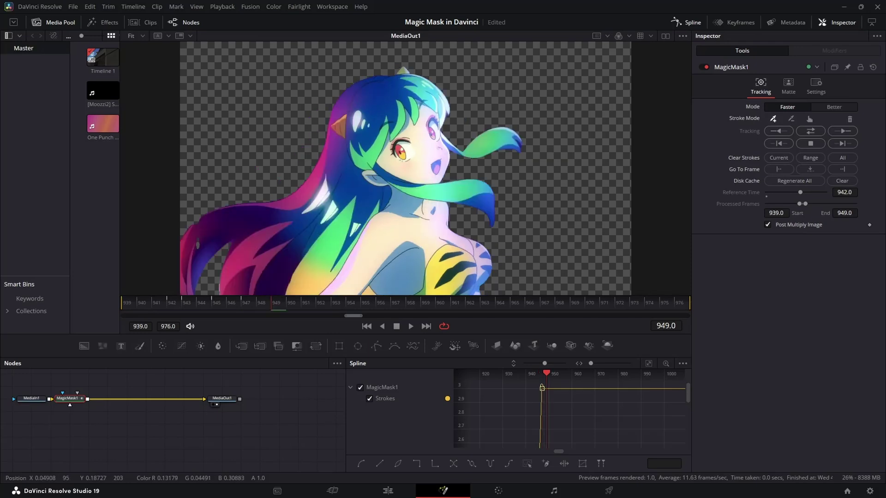
- Add a mask stroke on the character's trailing hair at frame 949, track it forward and in reverse, and play back the mask
left_click_drag(215, 226, 199, 252)
left_click(843, 144)
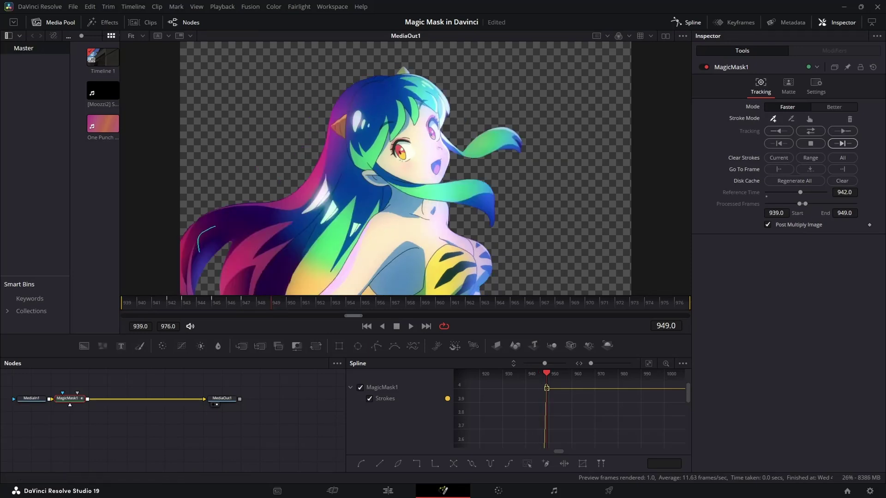
left_click(842, 143)
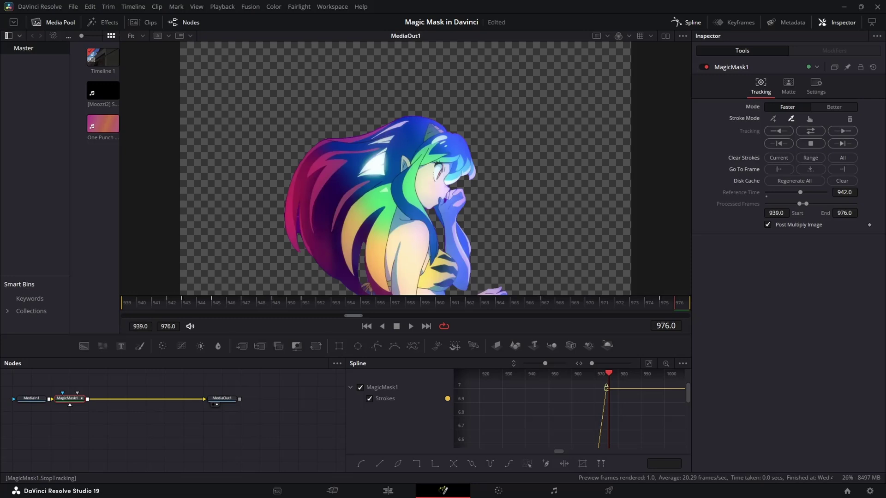
left_click(778, 131)
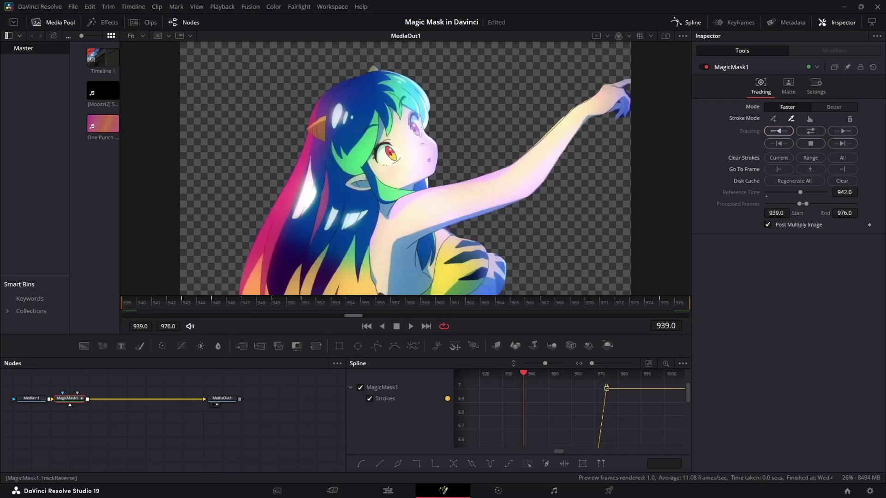
key("space")
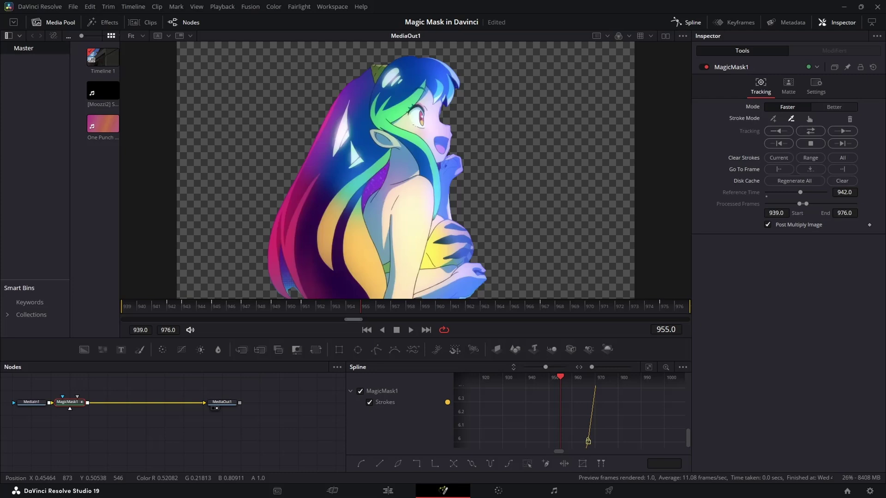
- Subtract the background patch between the character's hair and back at frame 955 and retrack the mask forward and in reverse
left_click_drag(373, 182, 380, 177)
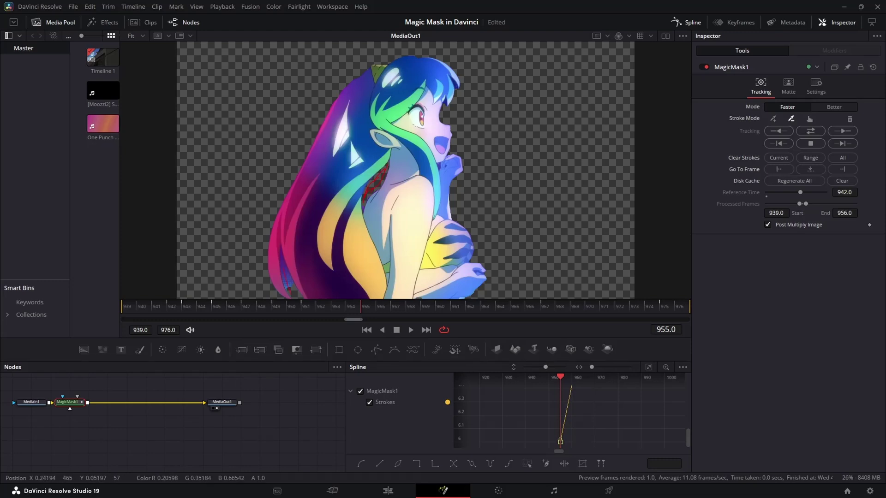
left_click(843, 131)
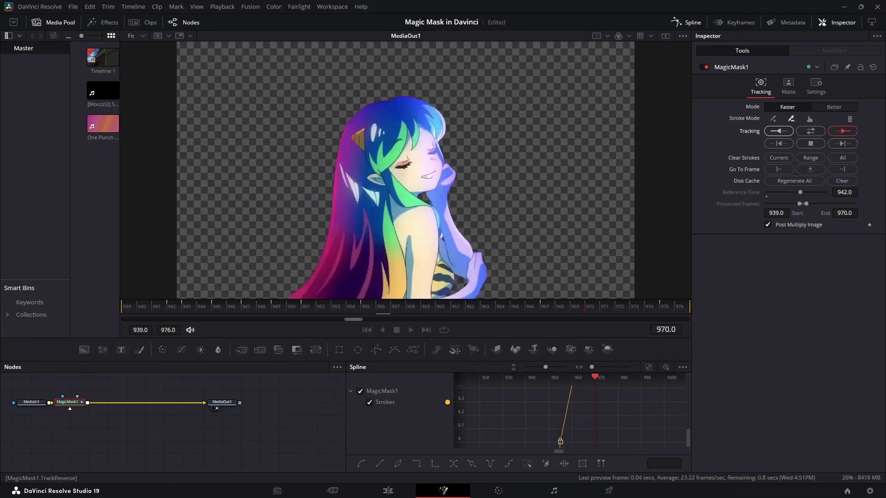
left_click(779, 131)
- Return to the Edit page and play back the newly masked character shot
left_click(388, 491)
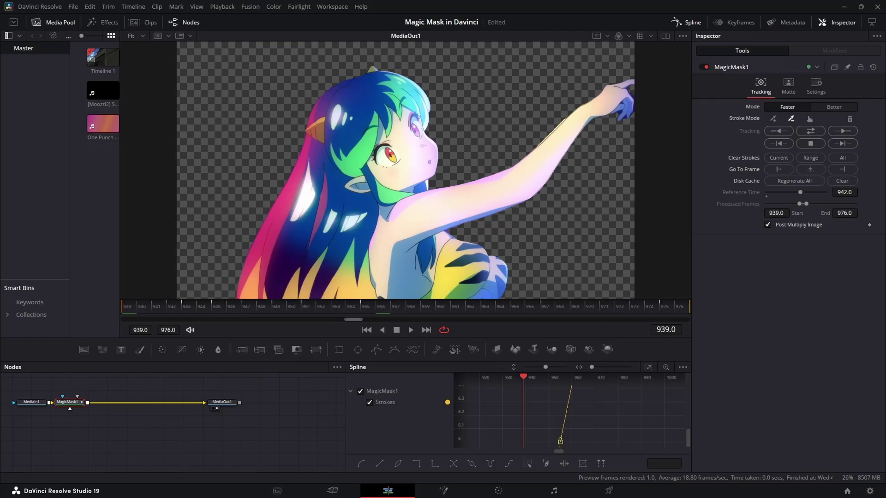
key("space")
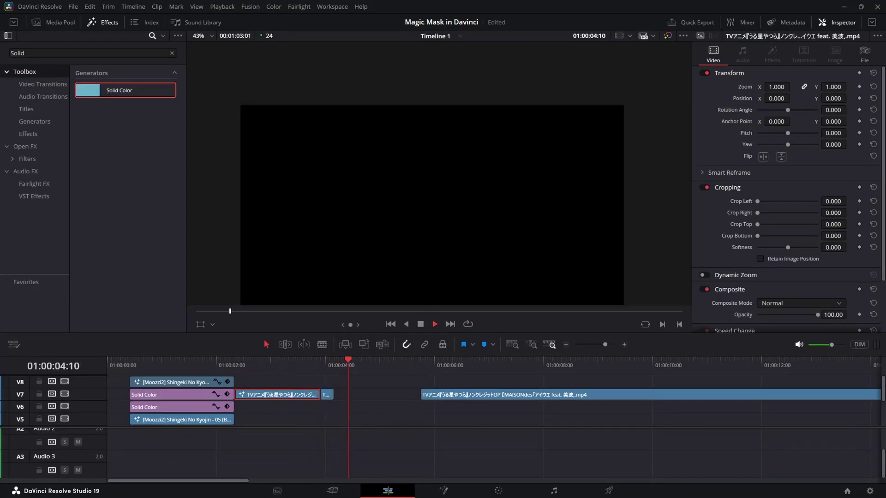
key("space")
- Place the 167784 (Original).mp4 glitch overlay on V6 beneath the second masked character clip and play the shot from its start
scroll(342, 402, "down", 4)
left_click_drag(343, 420, 280, 402)
key("space")
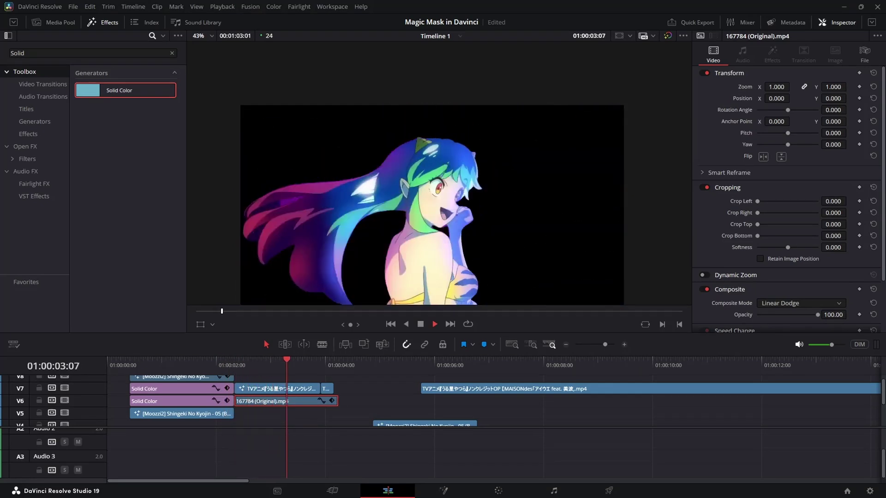
left_click(235, 364)
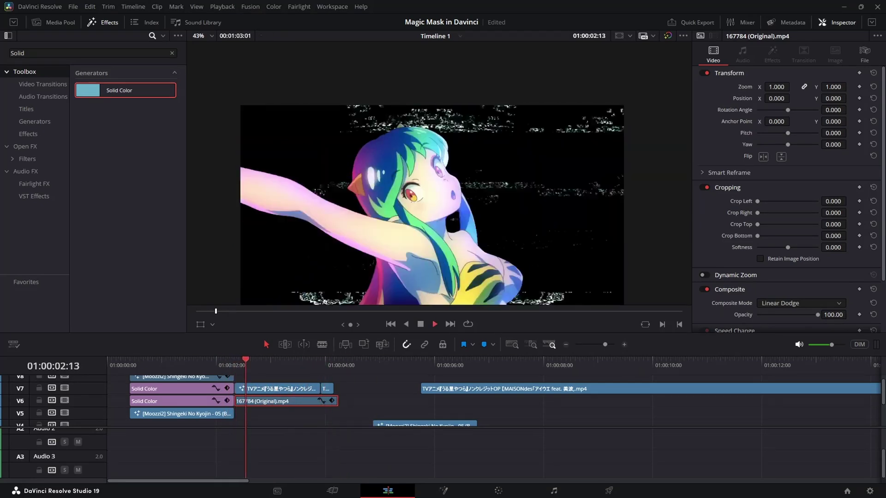
- Place the [Moozzi2] Shingeki No Kyojin clip on V5 beneath the second glitch overlay and rearrange the background clips there
left_click_drag(418, 424, 280, 418)
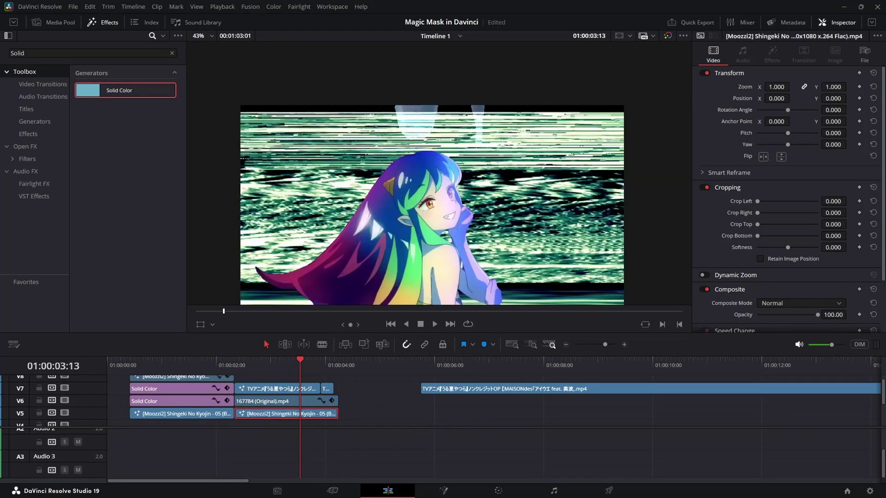
left_click_drag(490, 389, 304, 418)
left_click_drag(235, 414, 451, 413)
left_click_drag(496, 413, 279, 414)
left_click(280, 401)
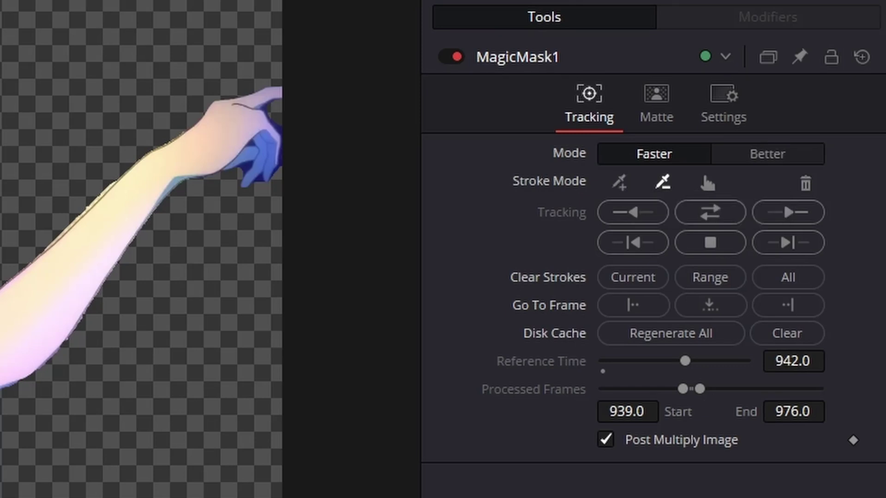
- Switch the Magic Mask of the green-haired character to Better mode and track it forward from frame 939
left_click(768, 154)
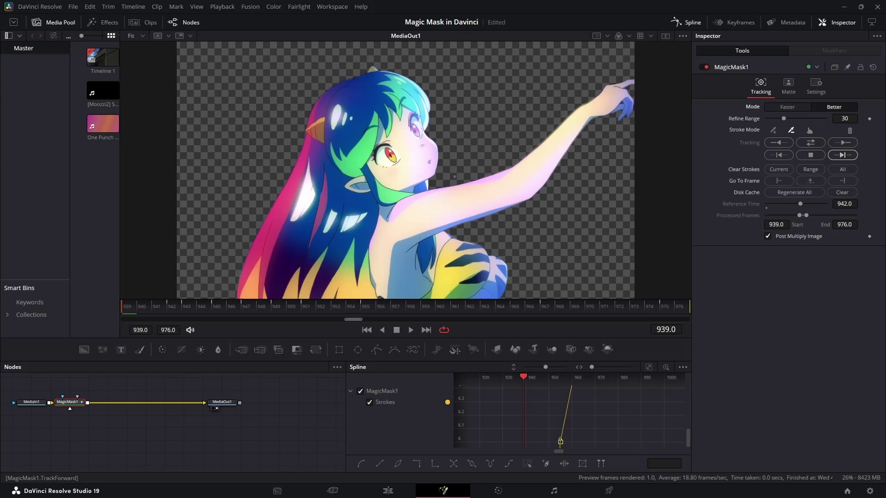
left_click(842, 155)
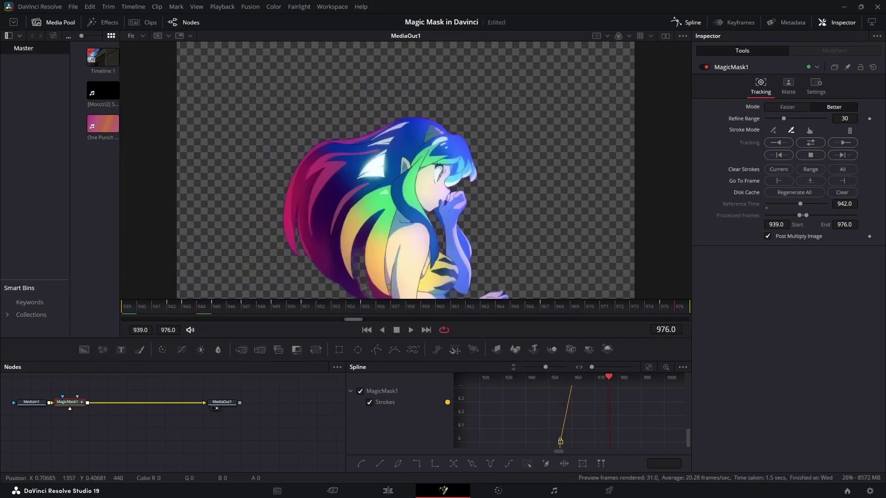
- Step back to frame 964 and draw a correction stroke on the tip of the character's flowing hair
key("Left")
key("Left")
key("Left")
key("Left")
key("Left")
key("Left")
key("Left")
key("Left")
key("Left")
key("Left")
key("Left")
key("Left")
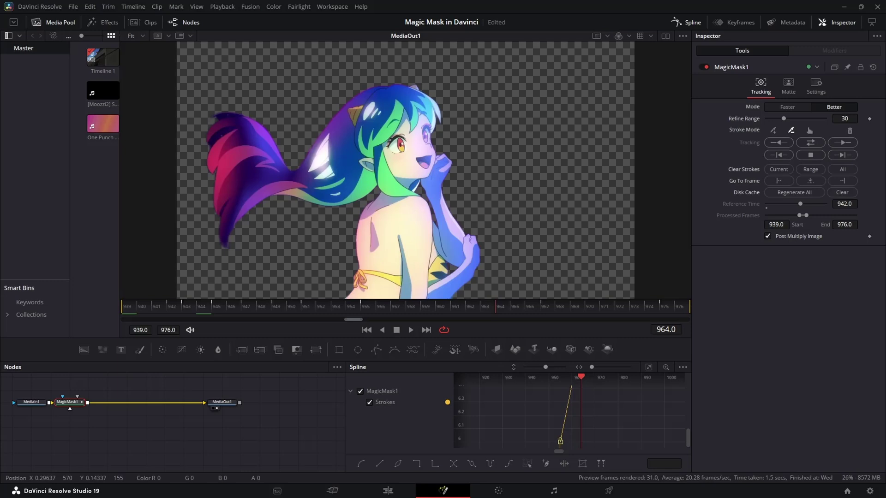
left_click_drag(226, 115, 209, 121)
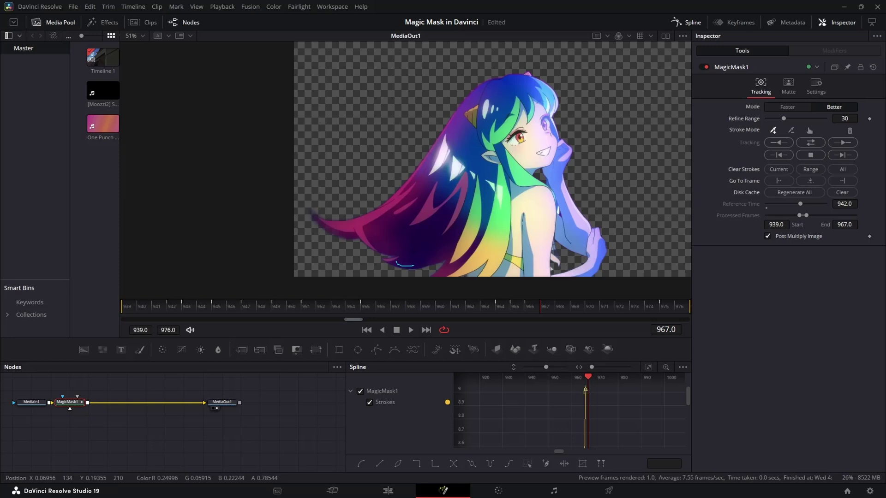
- Track the lower hair stroke one frame forward from frame 967, stop tracking, and step back to frame 965 to check the mask
left_click(843, 155)
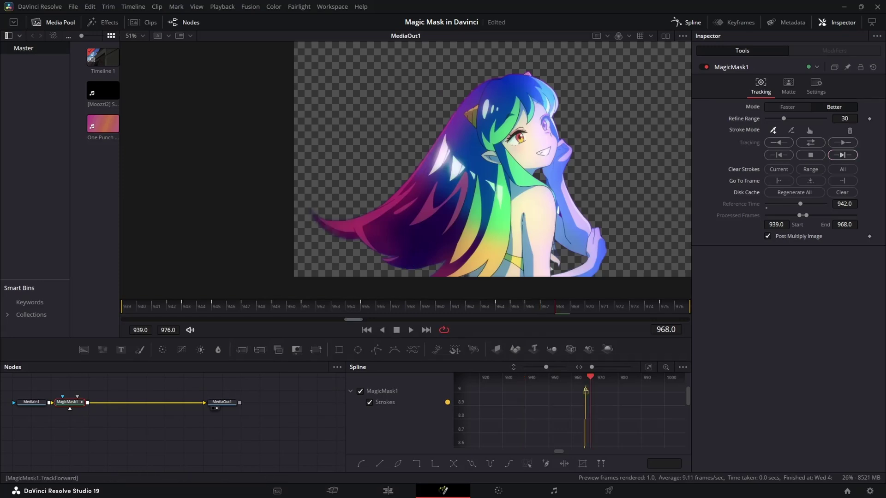
left_click(811, 154)
key("Left")
key("Left")
key("Left")
key("Left")
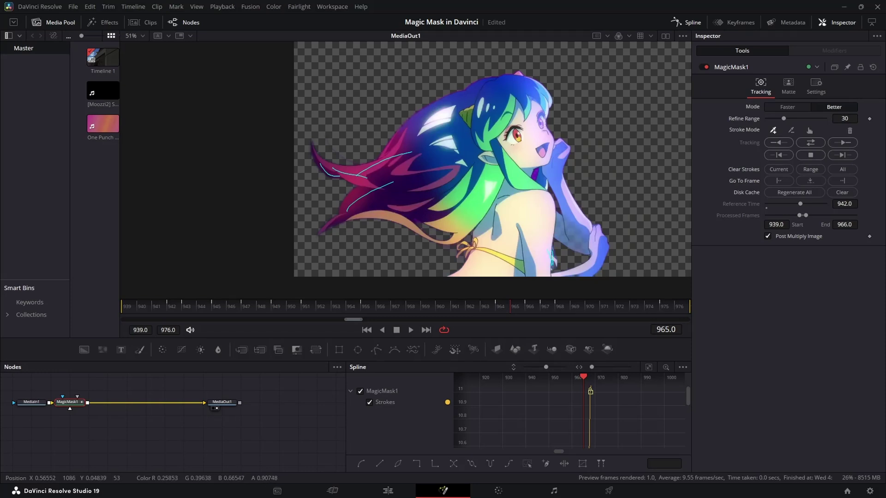
- Draw an add stroke across the character's forearm at frame 965 and track the mask forward to frame 967
left_click_drag(558, 228, 588, 239)
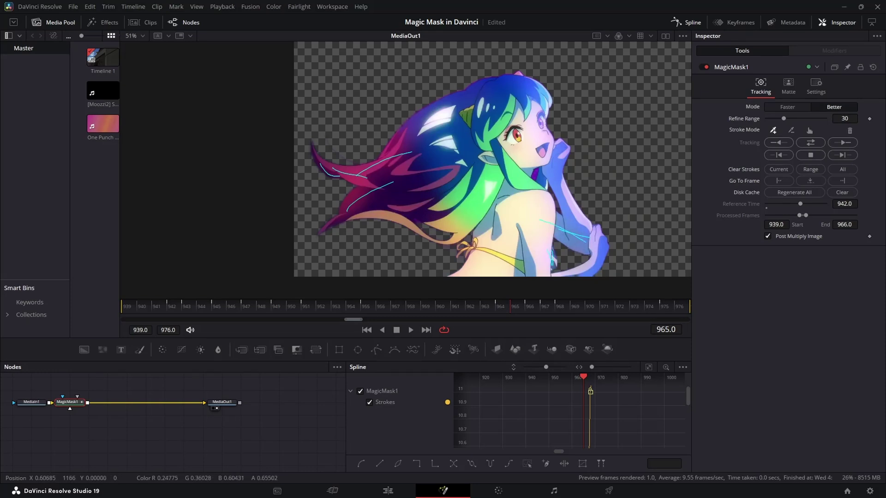
left_click(842, 155)
left_click(843, 155)
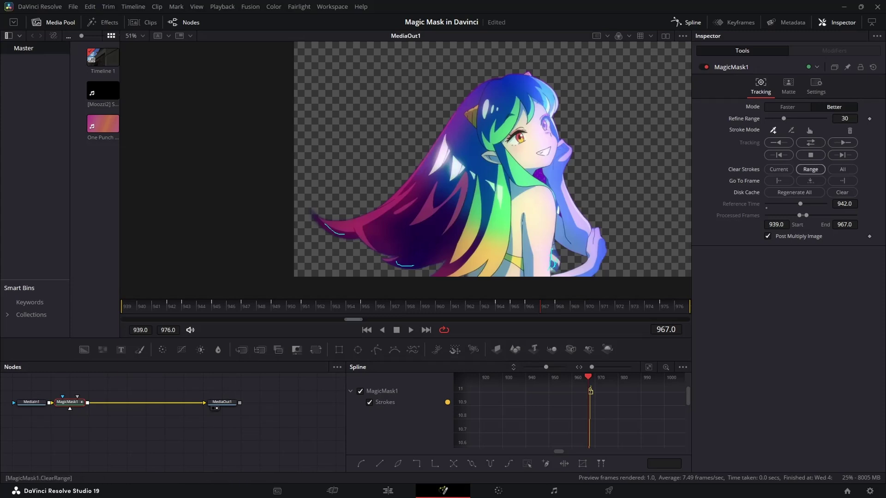
- Use the subtract stroke on the background gap beneath the chin at frame 967 and track the mask forward to frame 968
left_click(791, 131)
scroll(535, 171, "up", 3)
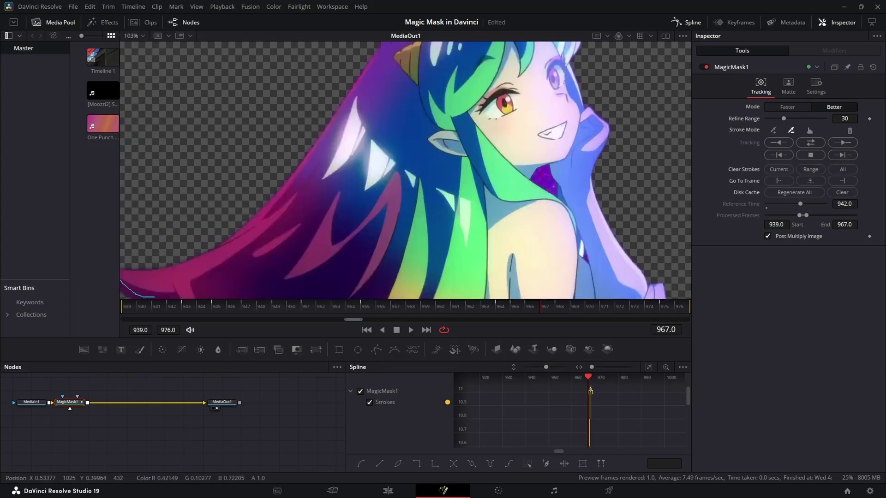
scroll(544, 180, "down", 5)
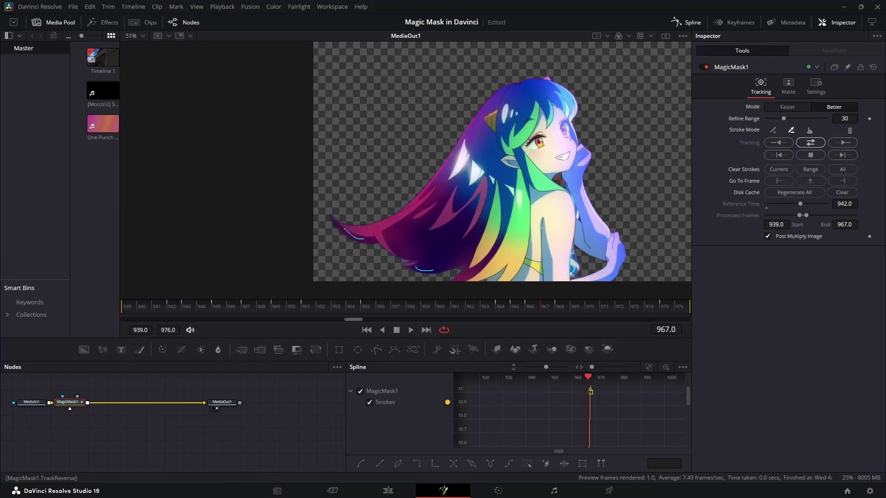
left_click(843, 155)
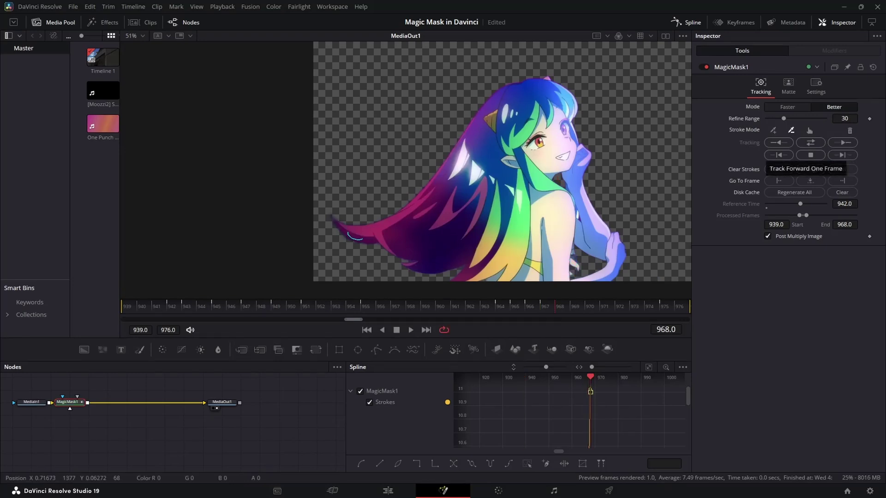
- Add mask strokes over the bikini top between the back and the arm at frame 968
left_click(773, 130)
scroll(571, 271, "up", 3)
left_click_drag(569, 278, 564, 246)
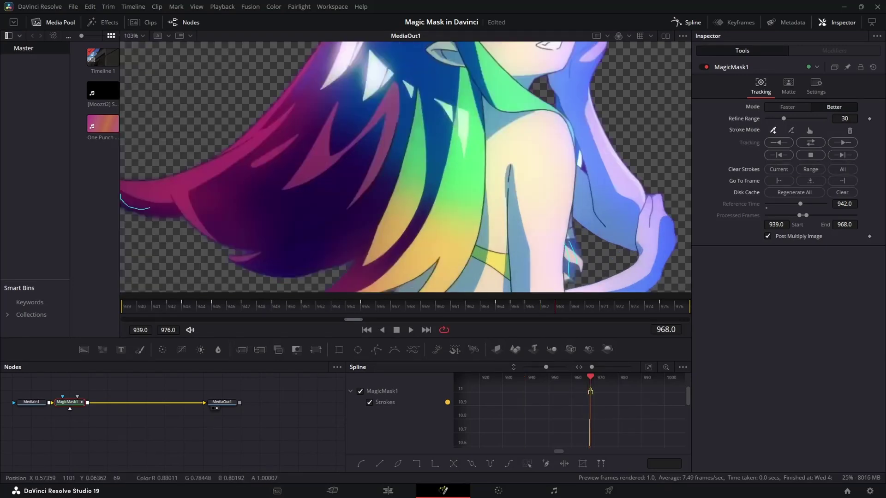
scroll(579, 257, "down", 2)
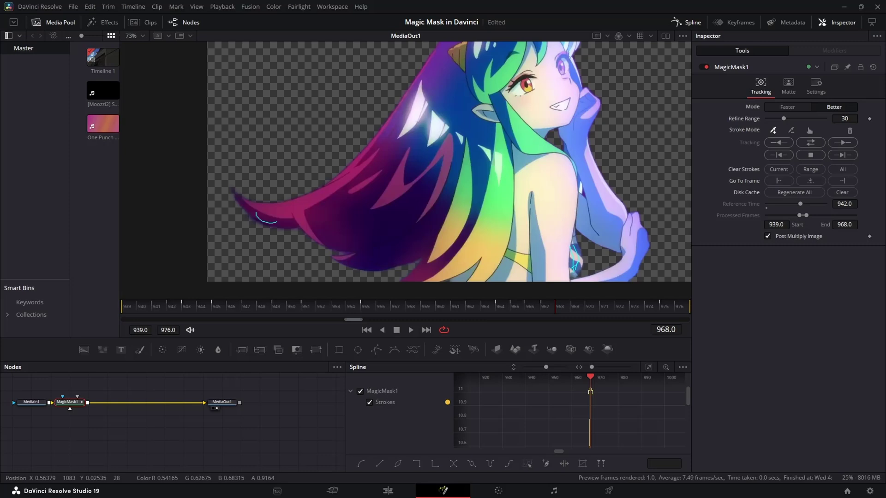
- Return to frame 965 and retrack the mask forward one frame at a time to frame 969
key("Left")
key("Left")
key("Left")
key("Left")
key("Left")
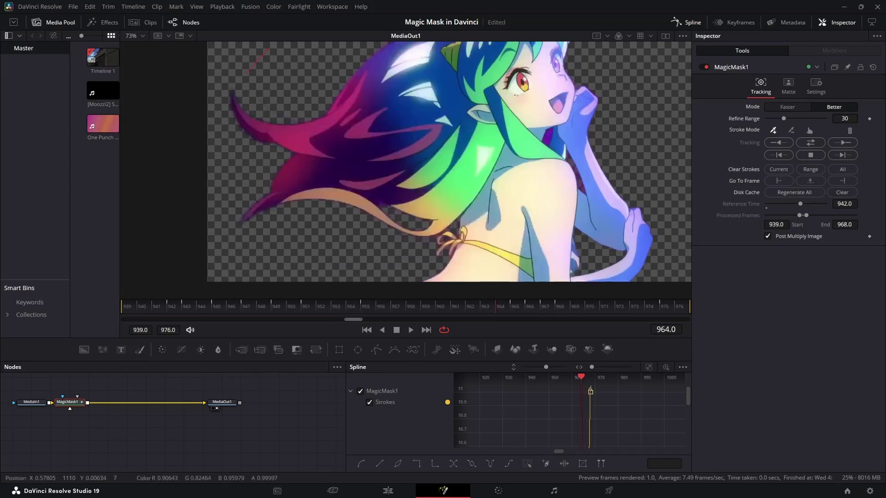
key("Right")
key("Right")
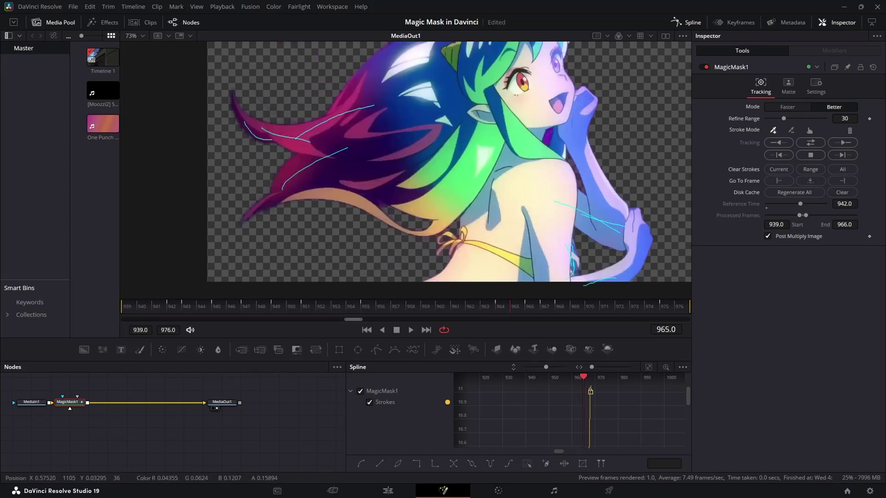
left_click(843, 155)
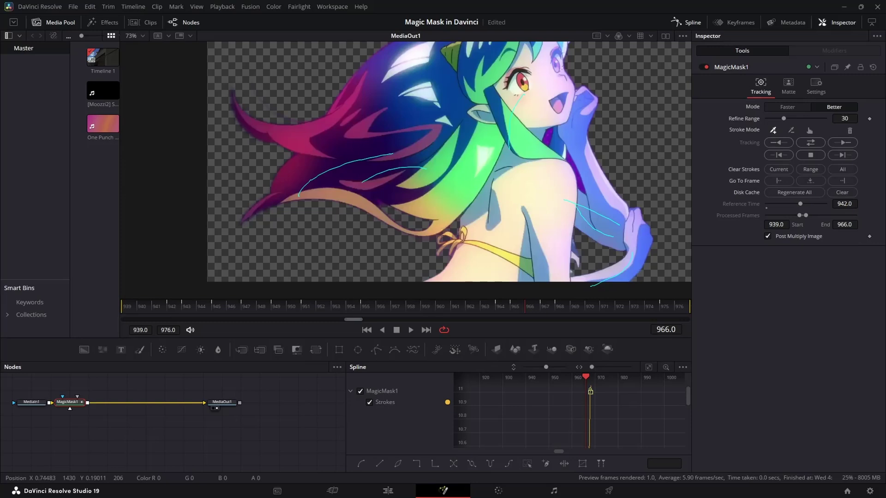
left_click(843, 155)
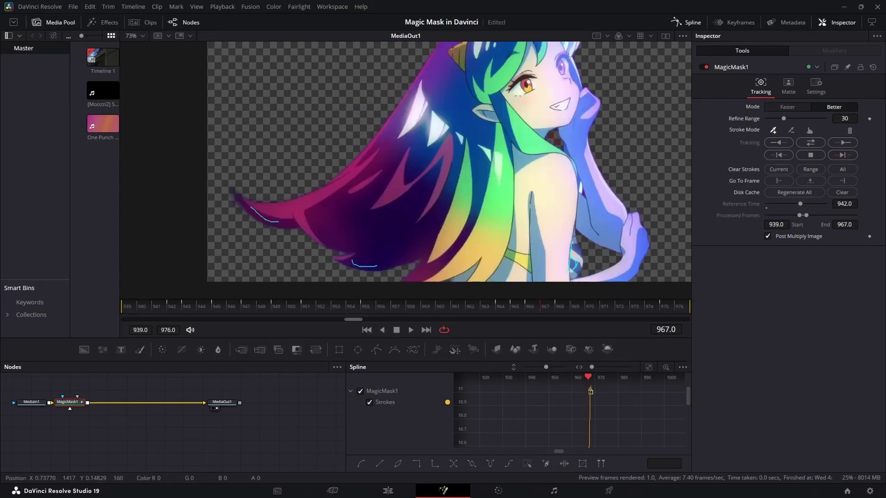
left_click(843, 155)
left_click(842, 155)
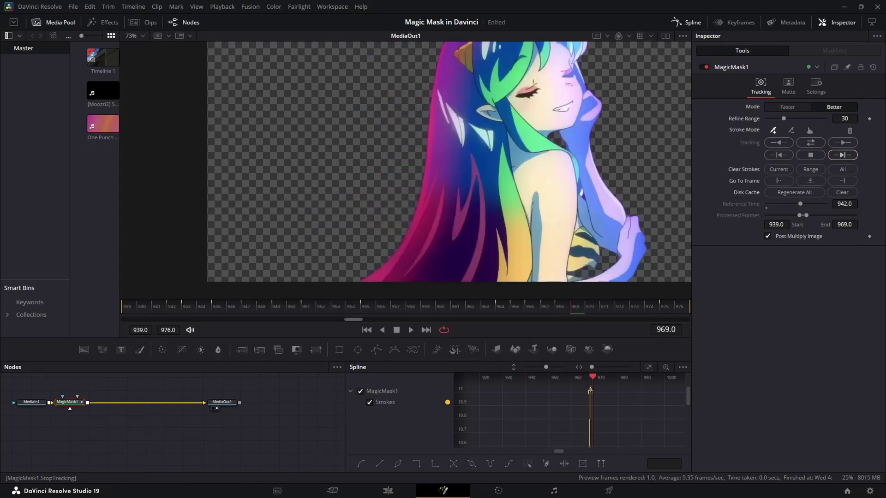
- Draw an add stroke below the bikini top at frame 969 and switch to the subtract stroke mode
left_click_drag(587, 267, 564, 284)
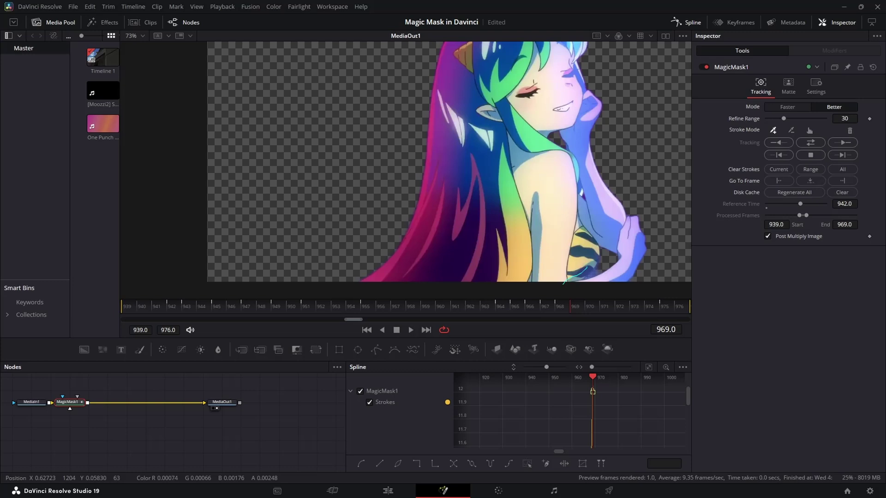
left_click(791, 130)
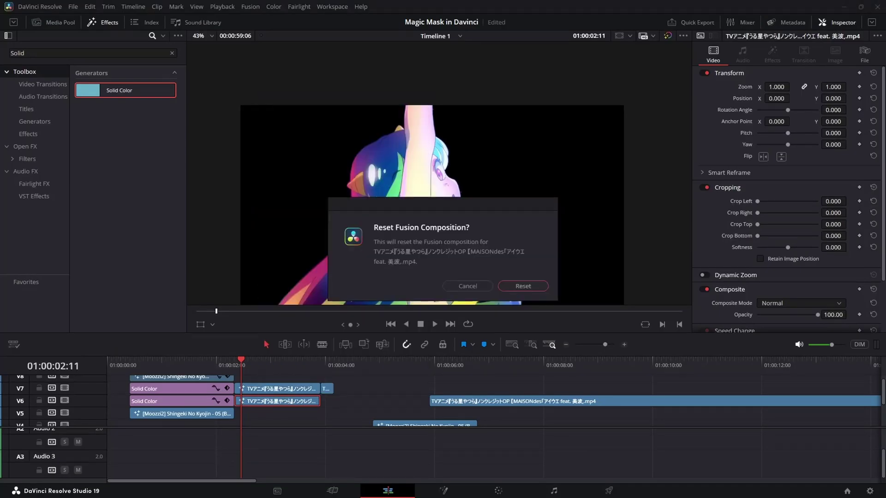
- Reset the Fusion composition of the green-haired character's copy on V6 and set its composite mode to Screen
left_click(523, 287)
mouse_move(241, 365)
left_mouse_down()
mouse_move(259, 365)
mouse_move(234, 365)
left_mouse_up()
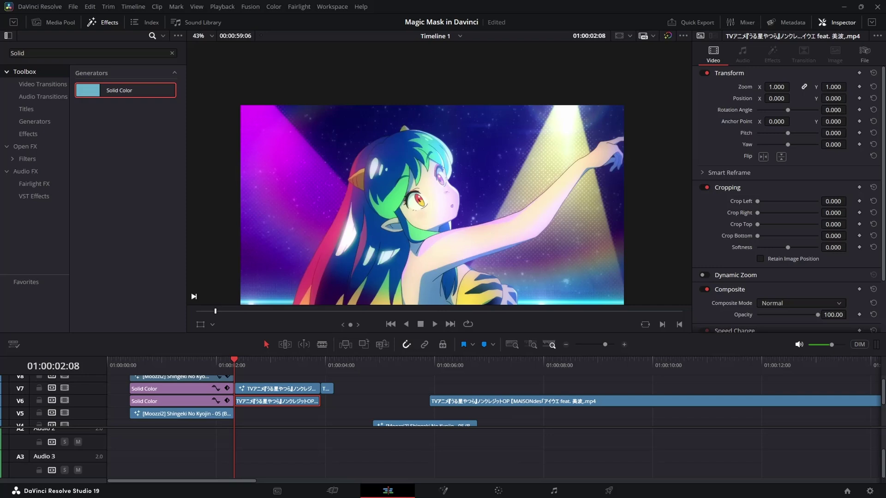
left_click(800, 303)
scroll(801, 360, "down", 6)
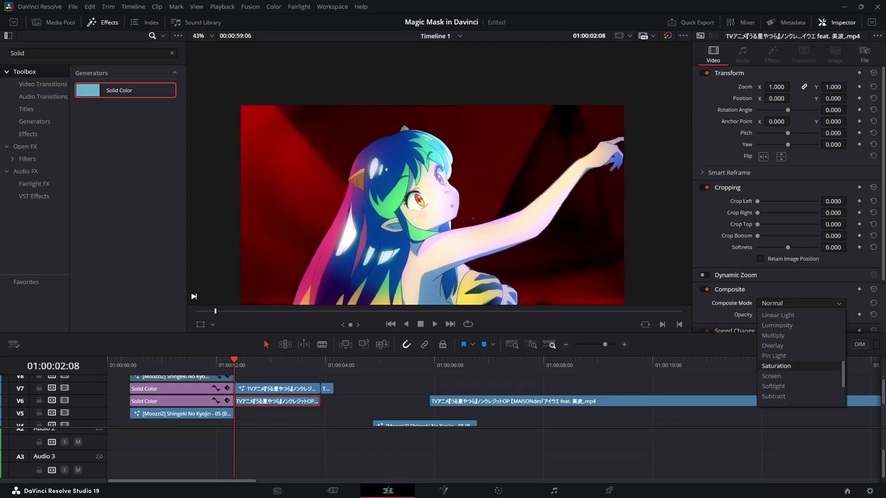
left_click(771, 376)
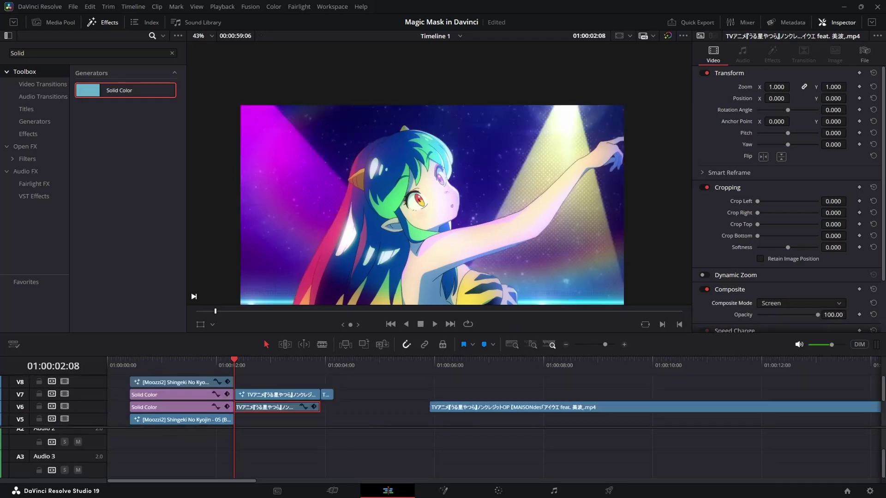
- Move the [Moozzi2] Shingeki No Kyojin clip on V4 to start at 01:00:02:08 and reset its Fusion composition
scroll(415, 400, "down", 3)
left_click_drag(413, 383, 277, 396)
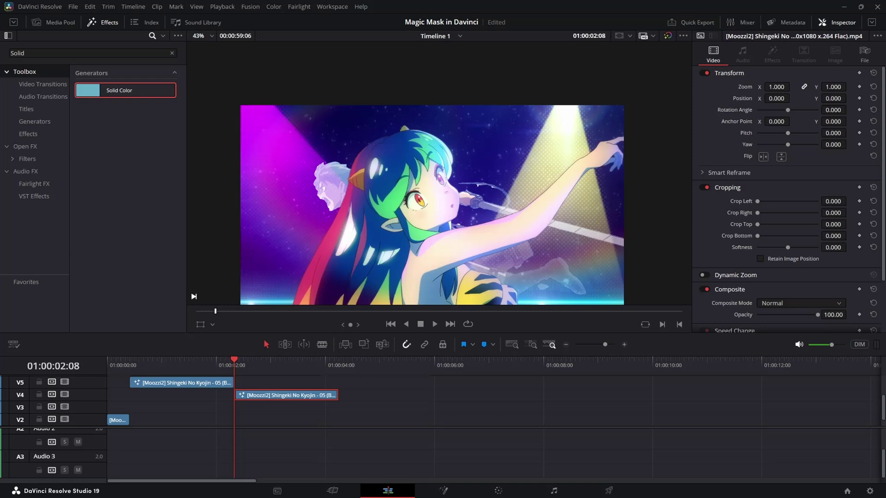
right_click(267, 395)
left_click(323, 267)
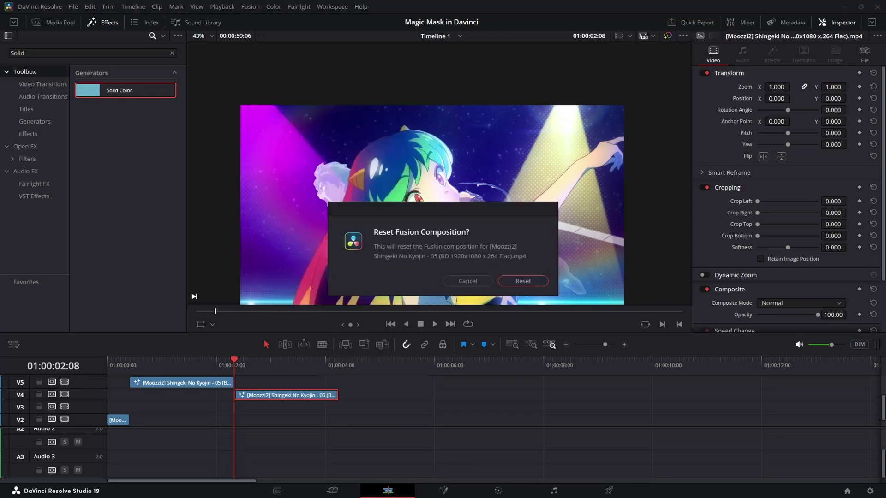
left_click(522, 281)
- Play back the blended section and set the composite mode of the green-haired character's V6 clip to Add
left_click(221, 364)
key("space")
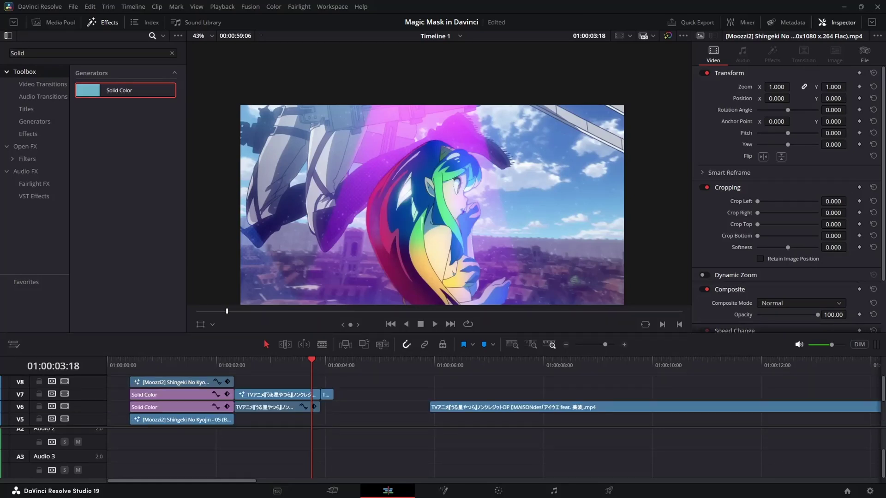
left_click(273, 407)
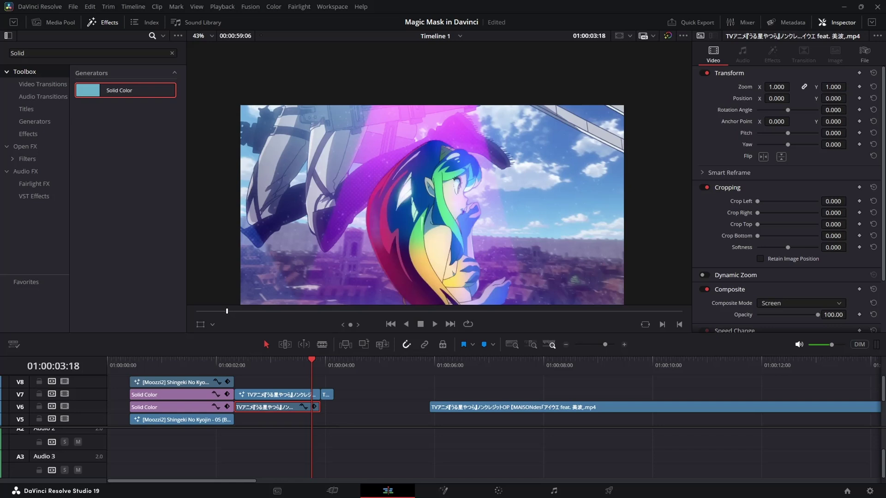
left_click(275, 365)
scroll(787, 198, "down", 2)
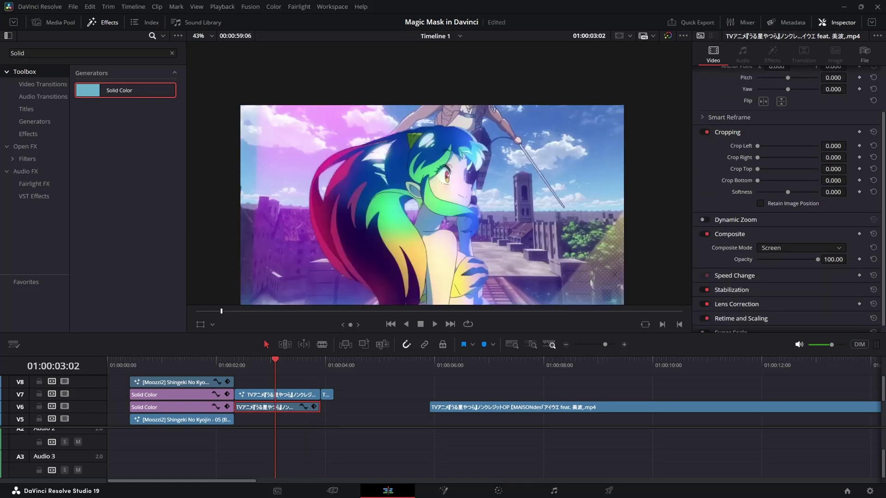
left_click(801, 248)
scroll(801, 269, "up", 7)
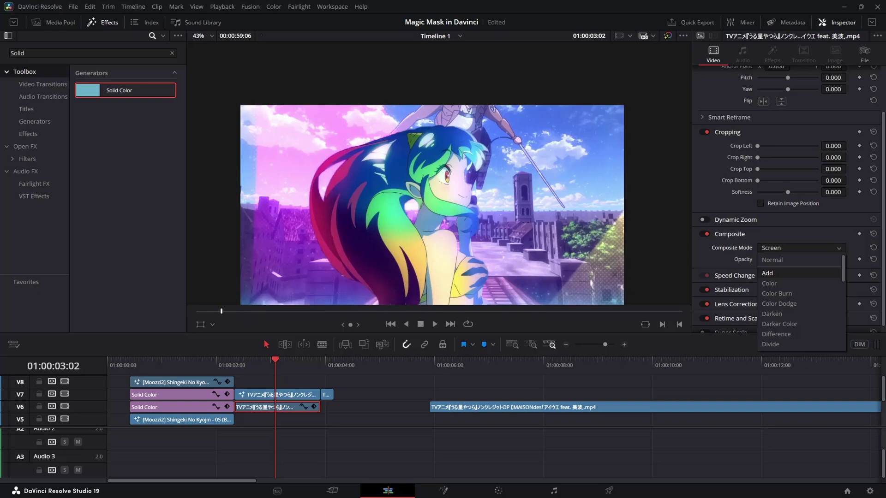
left_click(768, 273)
key("space")
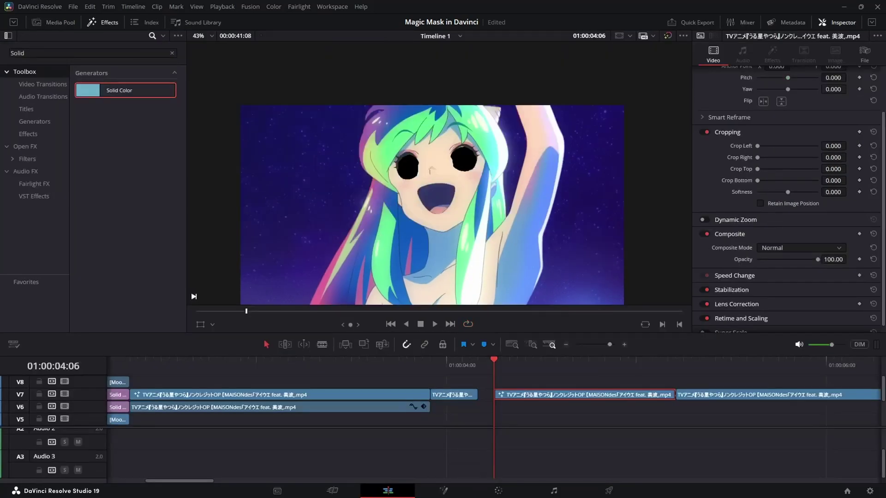
- Reset the Fusion composition of the V6 copy beneath the cut-out-eyes clip at 01:00:04:06 and change its composite mode
right_click(519, 407)
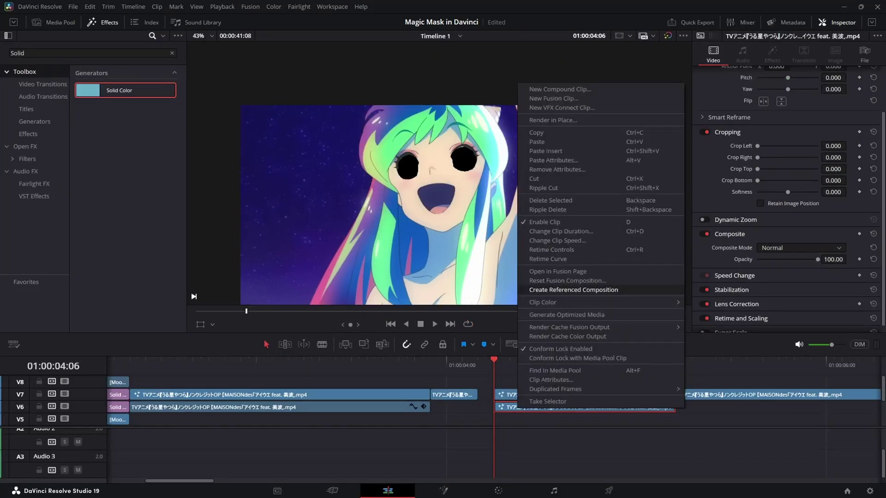
left_click(576, 290)
key("Return")
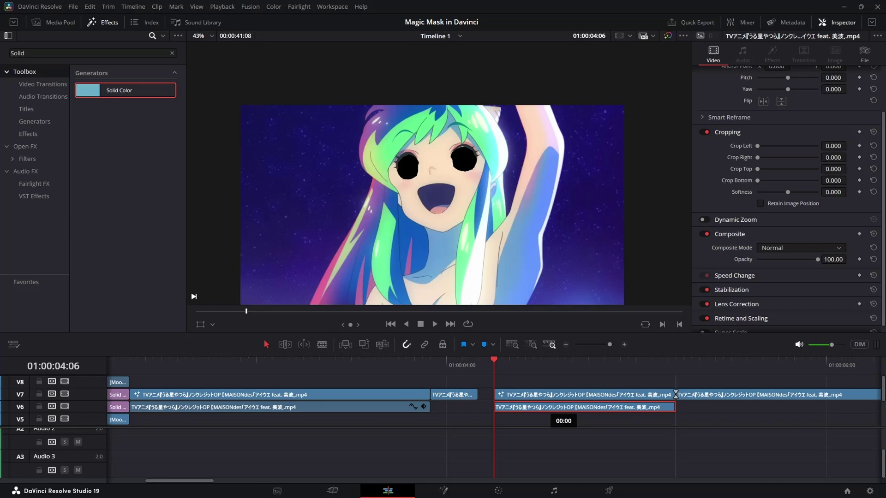
left_click(800, 248)
scroll(801, 302, "down", 5)
left_click(785, 302)
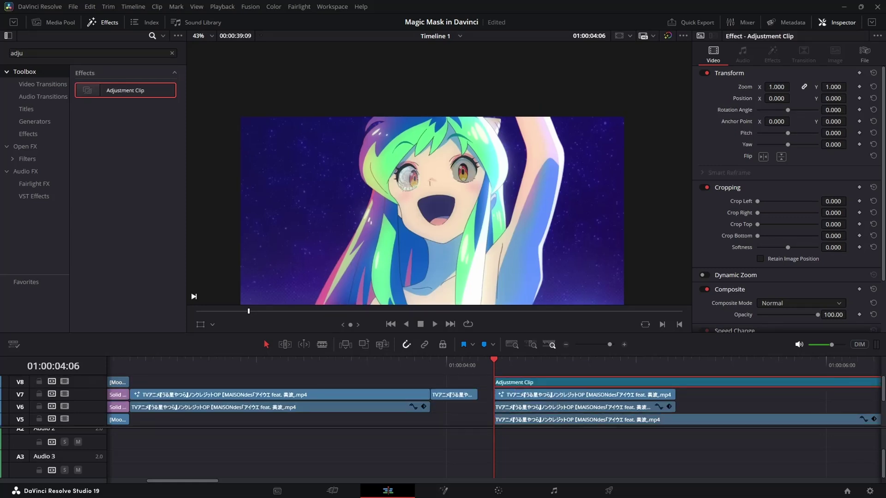
- Set the adjustment clip's zoom to 1.950 and its Y position to -316 to frame the face
left_click_drag(777, 87, 849, 98)
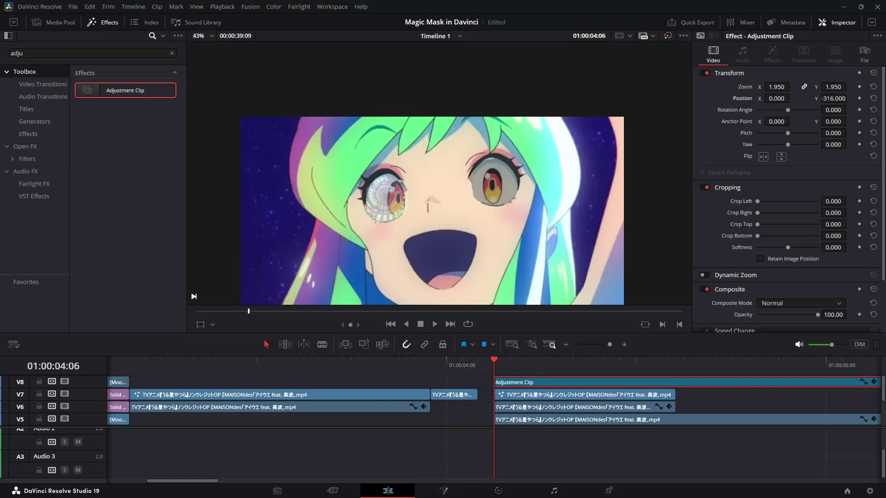
- Duplicate the shrunken V5 eye overlay onto V4 and position the copy at X 150, Y 266 over the other eye
left_click(529, 407)
left_click(529, 420)
scroll(529, 401, "down", 3)
scroll(529, 402, "up", 3)
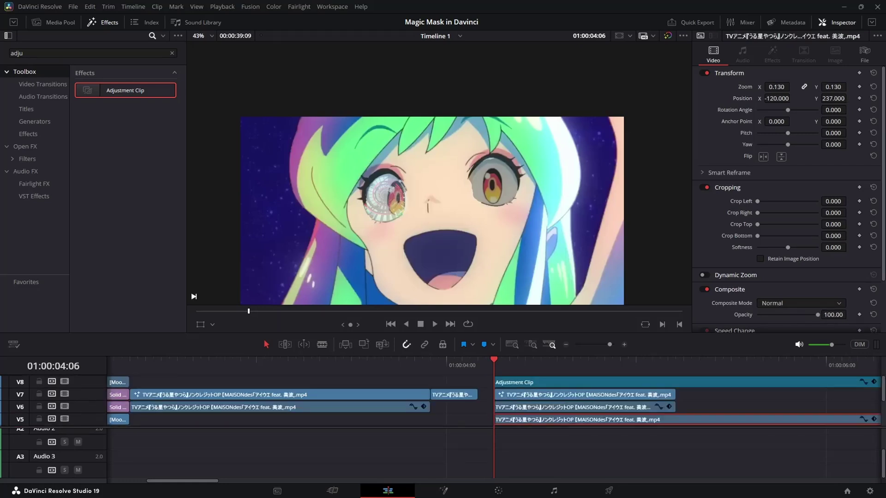
left_click_drag(529, 419, 529, 406)
left_click_drag(529, 436, 531, 393)
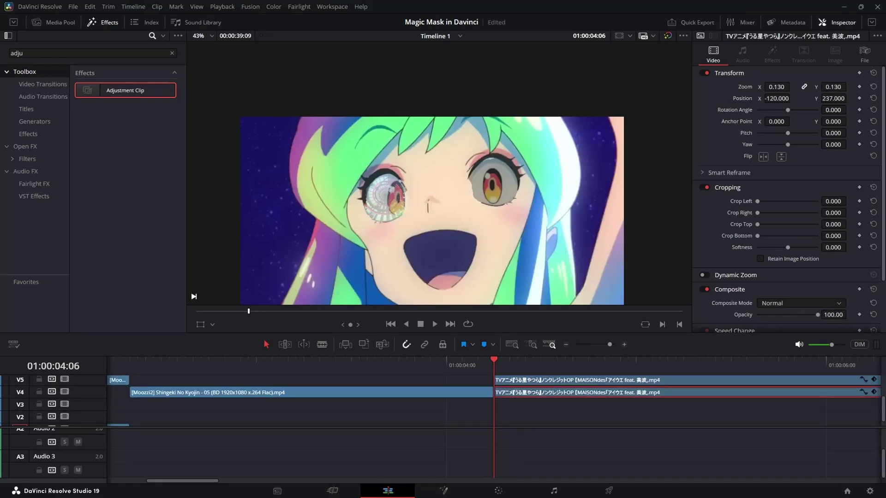
left_click_drag(777, 98, 840, 98)
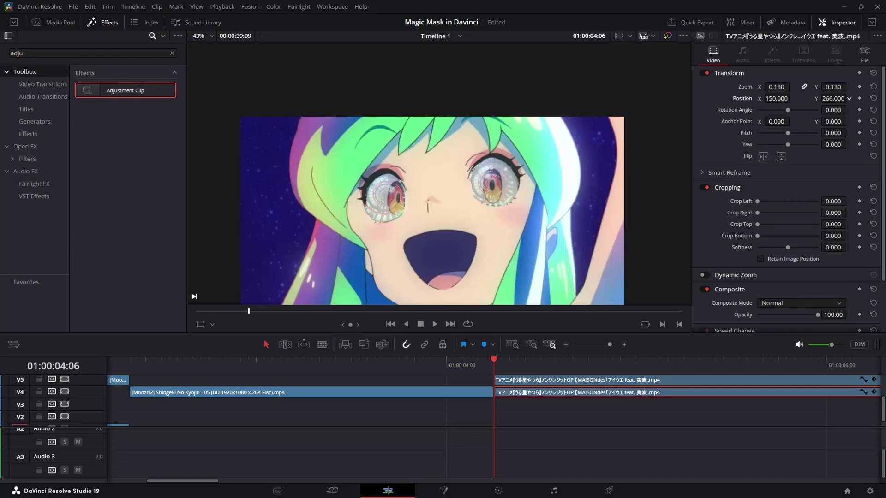
- Play through the eye overlays and add Transform keyframes to the V5 and V4 overlay clips at 01:00:04:06
left_click(414, 363)
key("space")
key("Right")
key("Left")
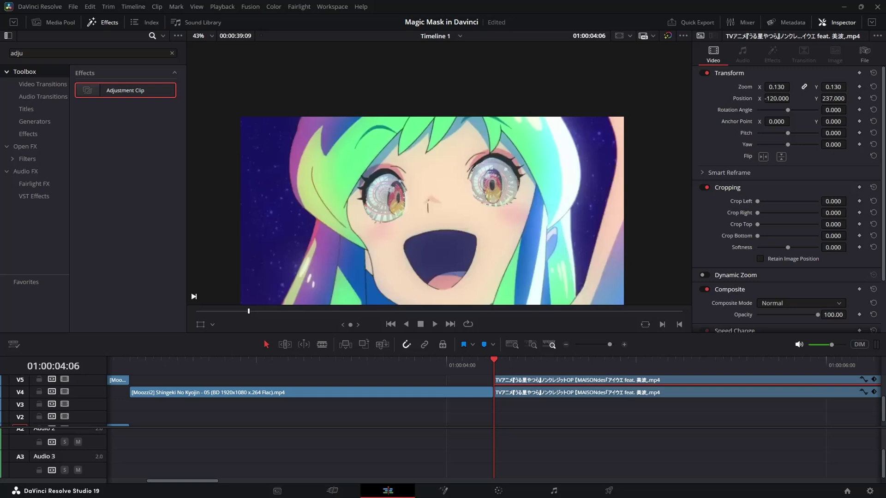
left_click(785, 73)
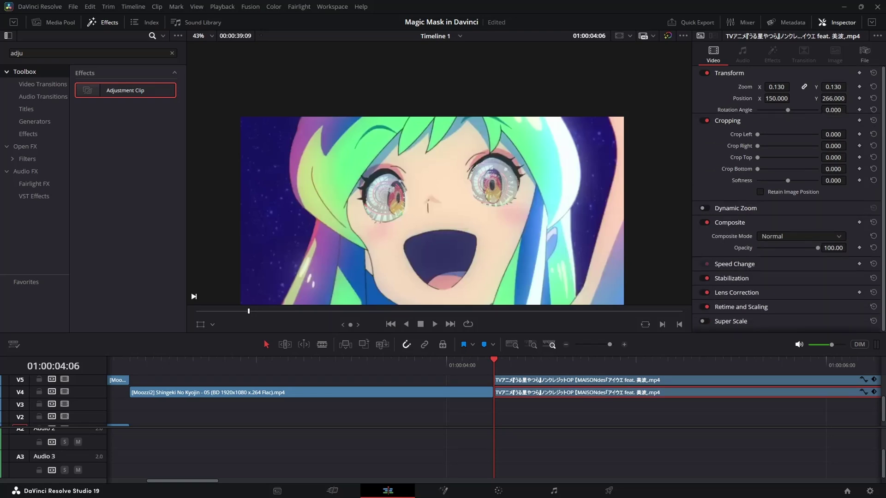
left_click(785, 73)
- Set the V4 eye overlay's Y position to 225 at 01:00:04:07 to follow the moving eye
key("Right")
left_click_drag(833, 98, 824, 98)
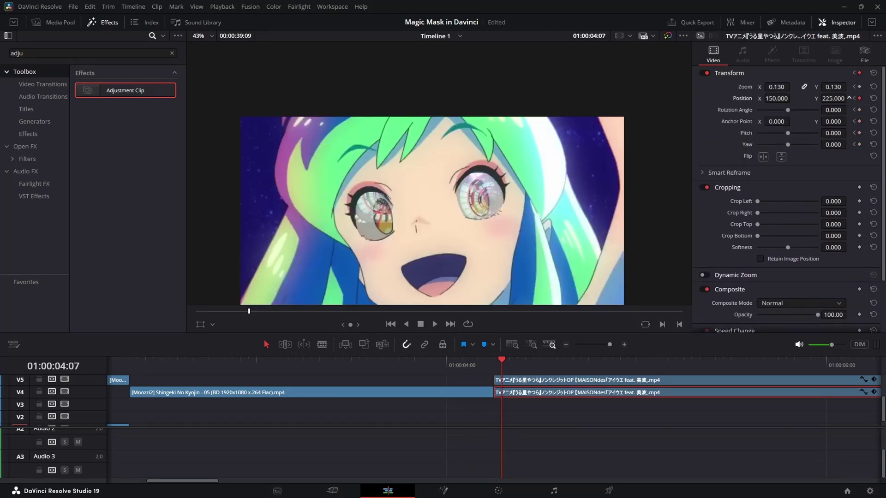